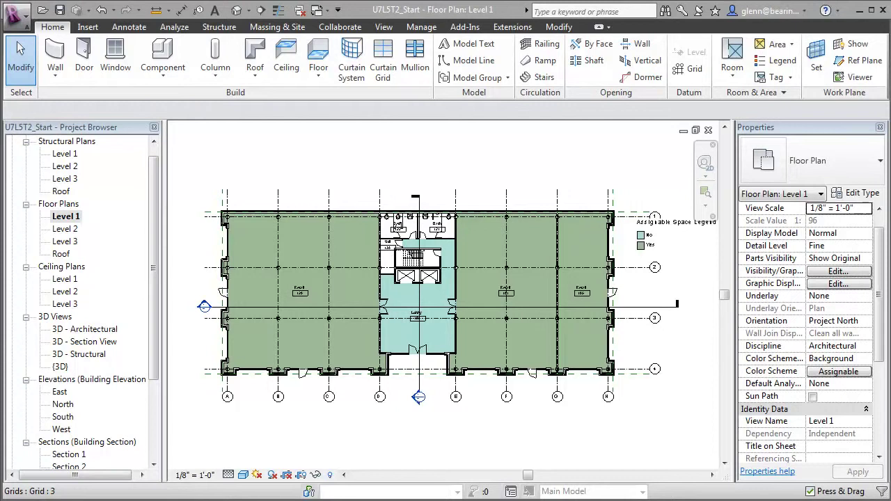
Create a Floor Type project parameter: Text, instance, grouped under Other, applied to Rooms.
{"action": "left_click", "coordinate": [422, 27]}
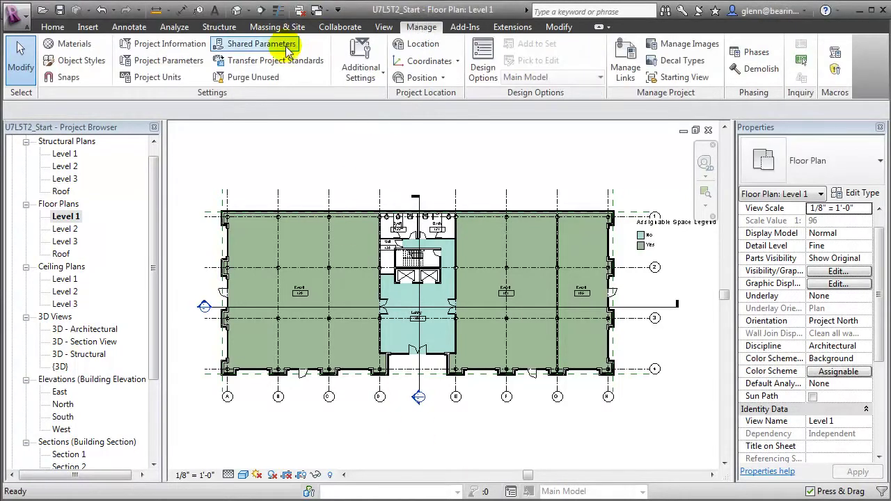
{"action": "left_click", "coordinate": [177, 62]}
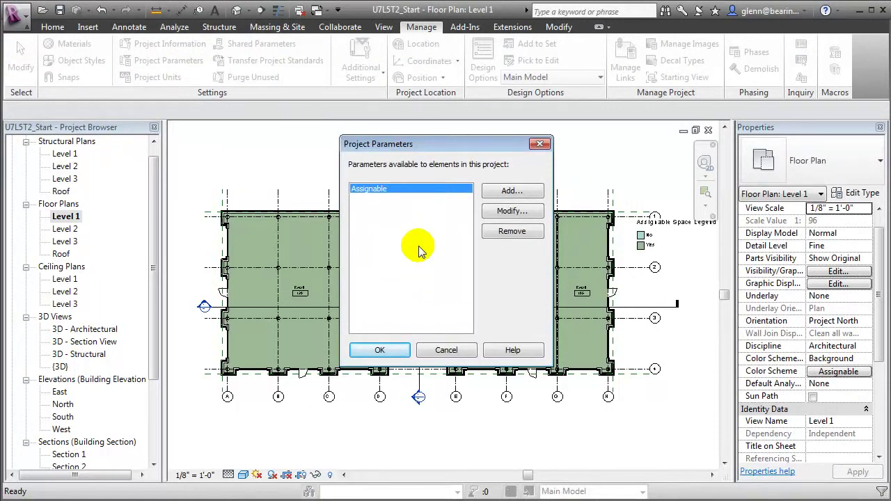
{"action": "left_click", "coordinate": [527, 199]}
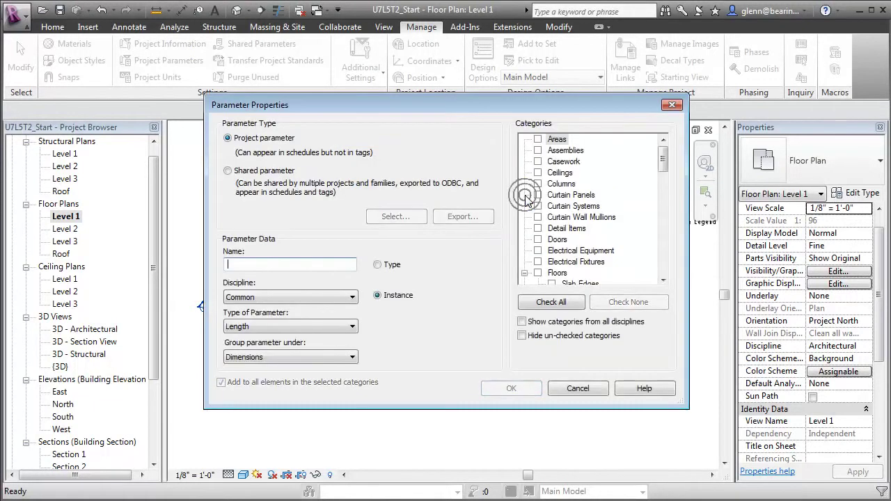
{"action": "type", "text": "Floor Type"}
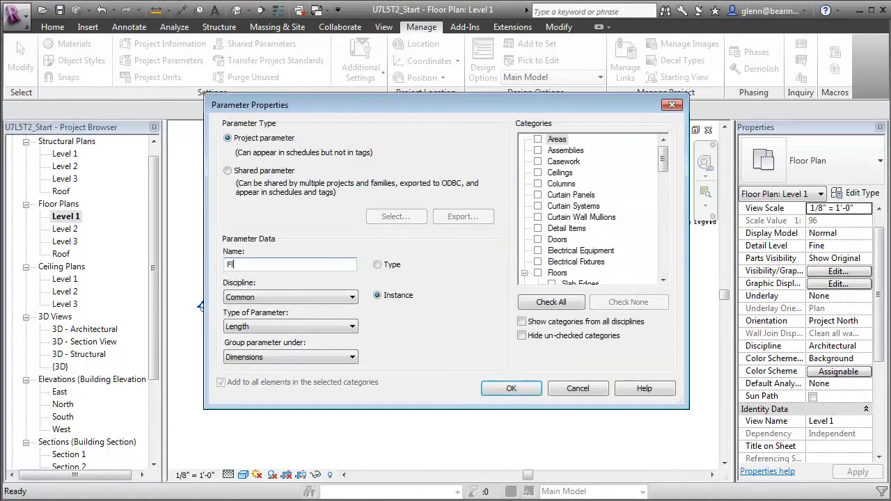
{"action": "left_click", "coordinate": [348, 326]}
{"action": "left_click", "coordinate": [330, 343]}
{"action": "left_click", "coordinate": [374, 301]}
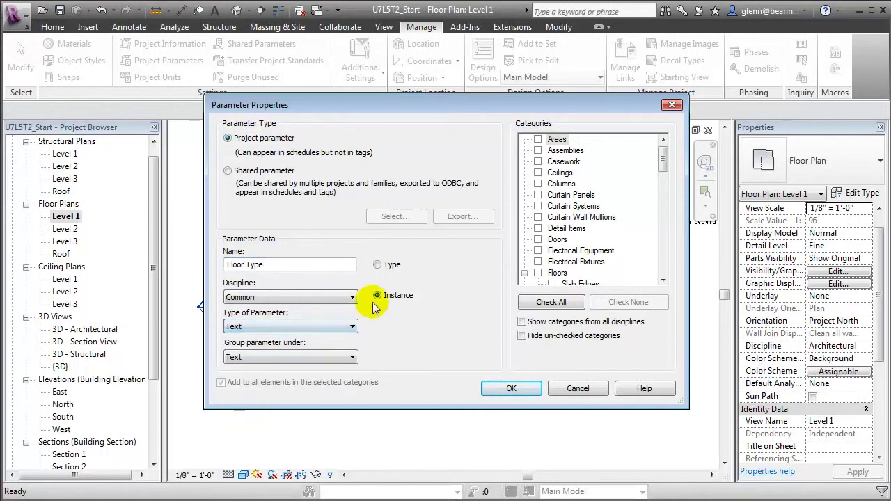
{"action": "left_click", "coordinate": [351, 357]}
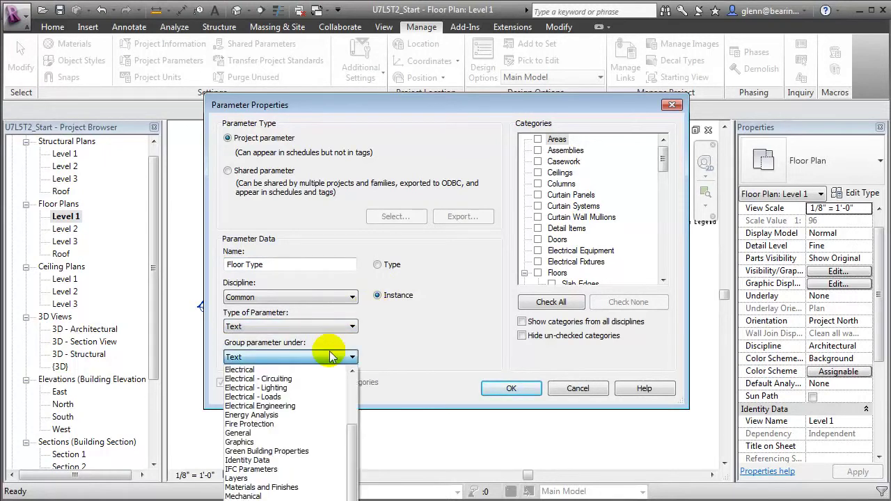
{"action": "left_click", "coordinate": [238, 461]}
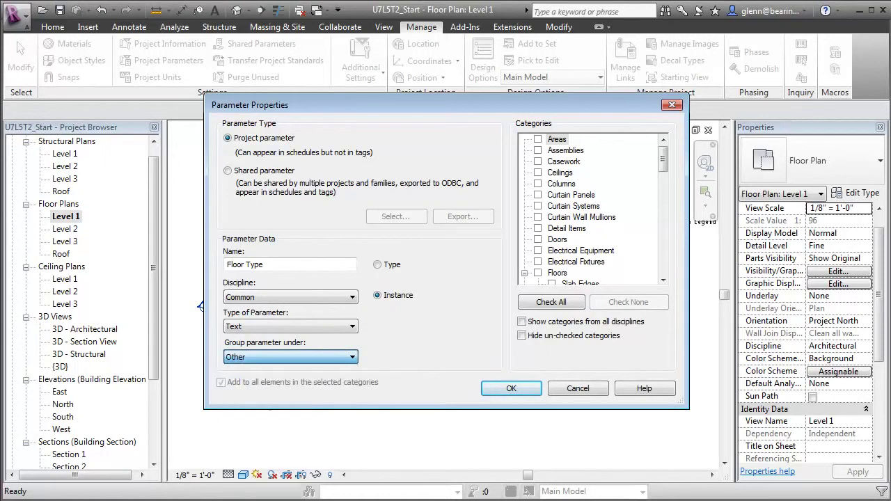
{"action": "mouse_move", "coordinate": [667, 172]}
{"action": "left_mouse_down"}
{"action": "mouse_move", "coordinate": [660, 235]}
{"action": "mouse_move", "coordinate": [654, 226]}
{"action": "left_mouse_up"}
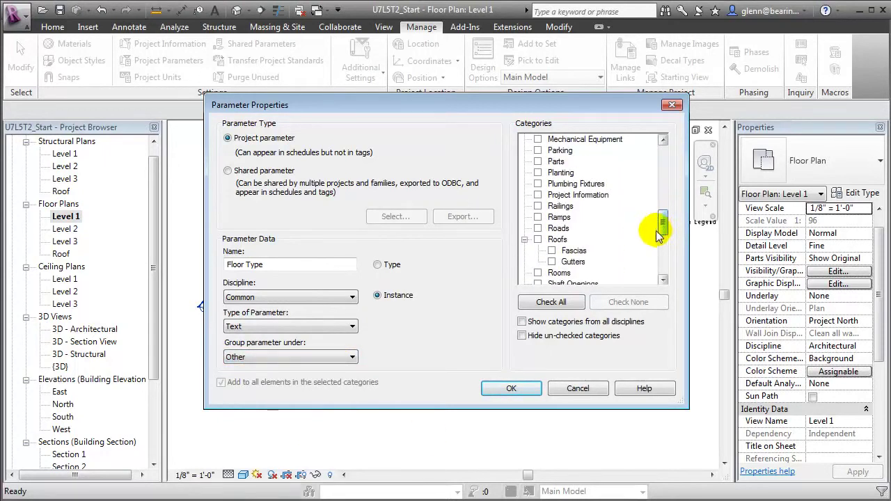
{"action": "left_click", "coordinate": [537, 273]}
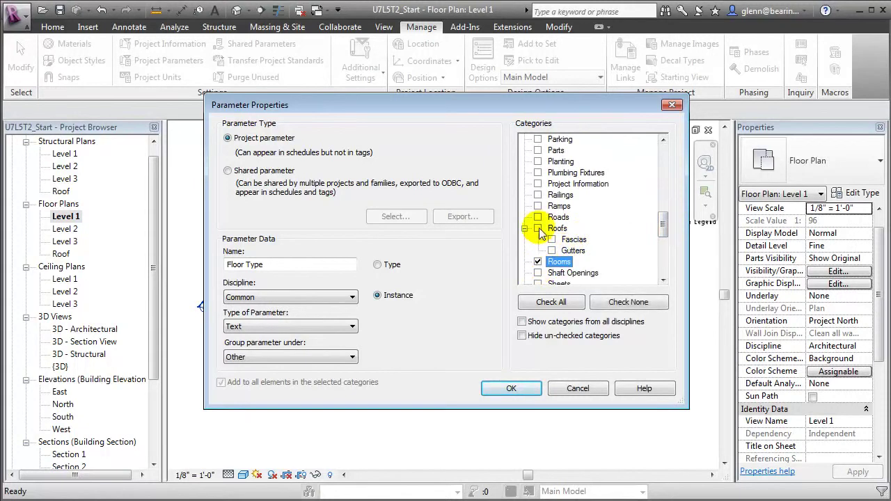
{"action": "left_click", "coordinate": [512, 388]}
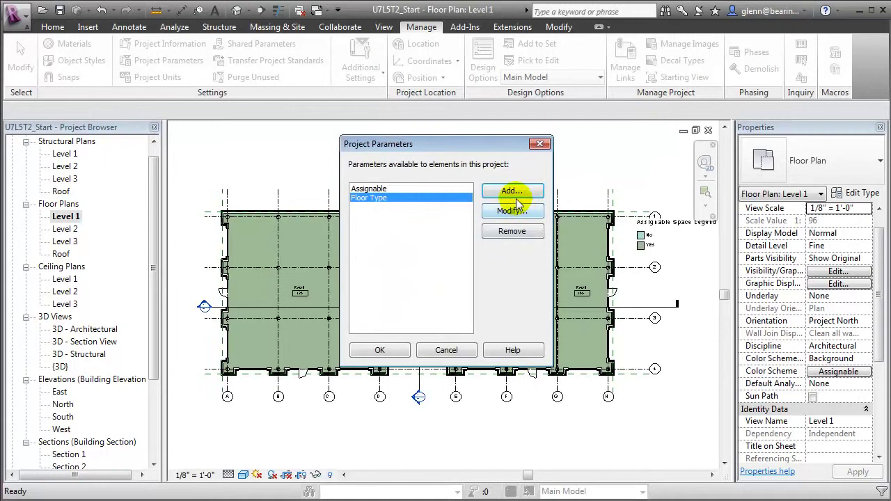
Add Floor Installation Year as an Integer project parameter for Rooms.
{"action": "left_click", "coordinate": [512, 191]}
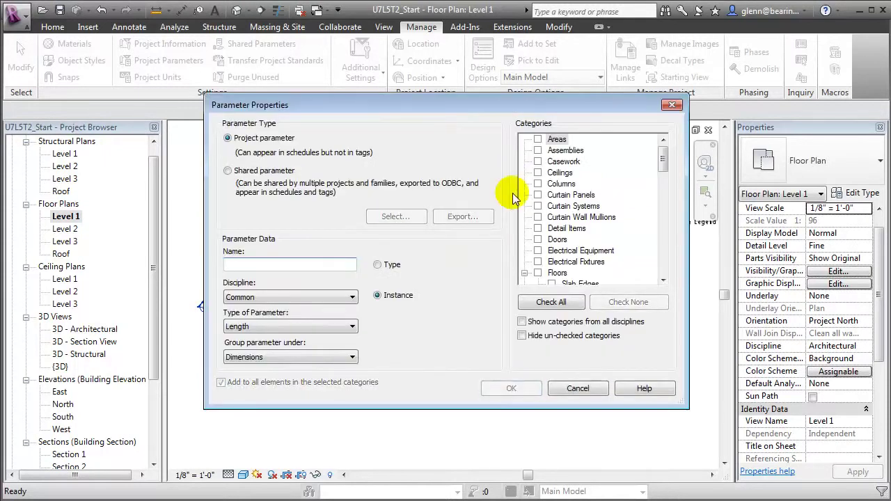
{"action": "type", "text": "Floor"}
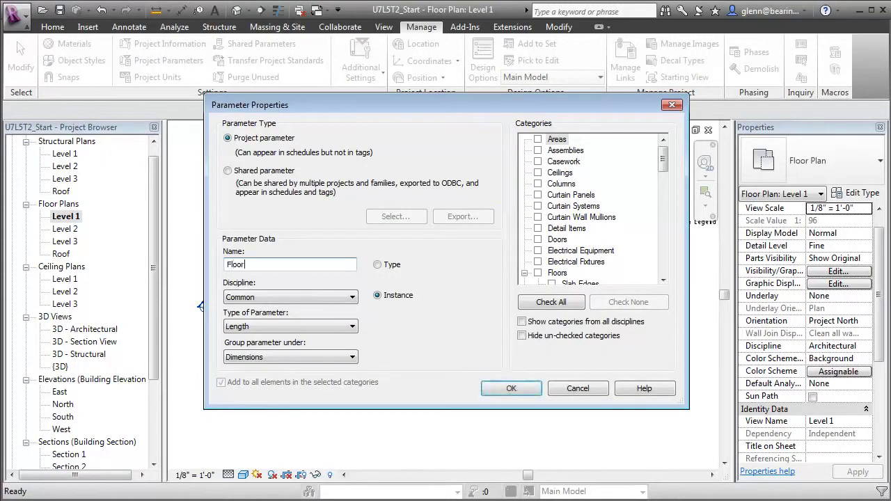
{"action": "type", "text": " Installation Year"}
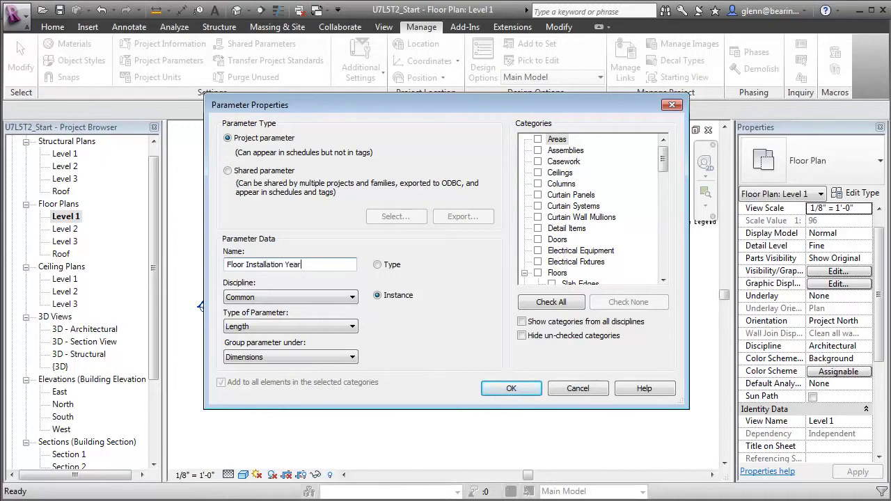
{"action": "left_click", "coordinate": [310, 327]}
{"action": "left_click", "coordinate": [311, 347]}
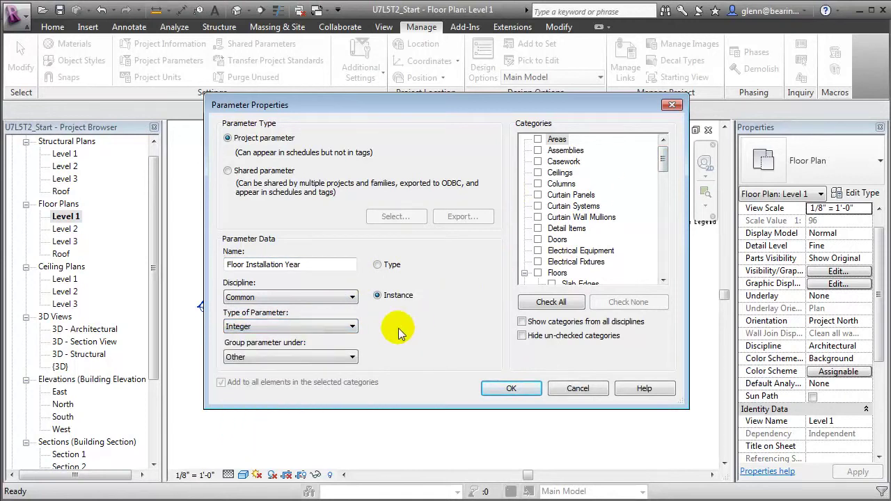
{"action": "left_click_drag", "start_coordinate": [662, 161], "coordinate": [669, 250]}
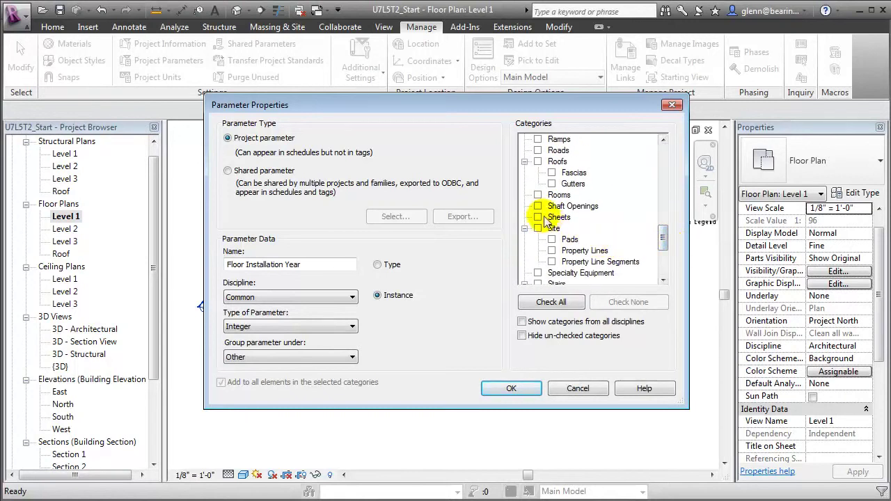
{"action": "left_click", "coordinate": [537, 195]}
{"action": "left_click", "coordinate": [511, 388]}
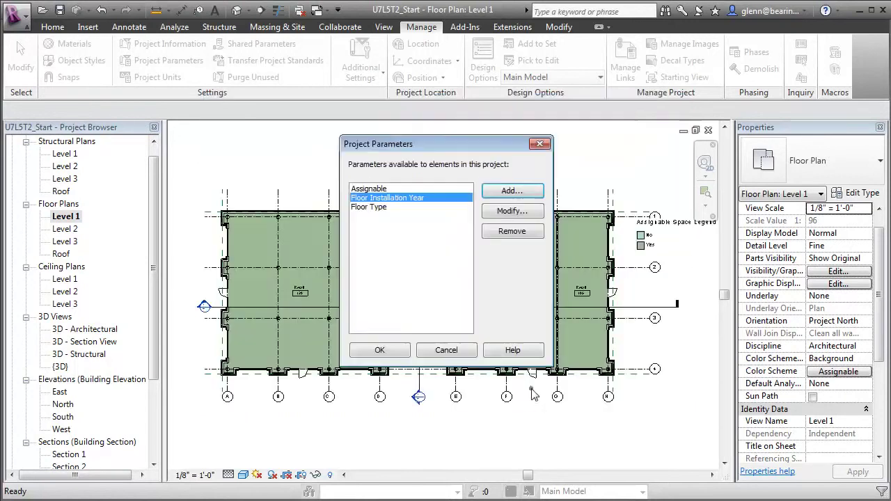
Add Floor Lifecycle as an Integer project parameter for Rooms.
{"action": "left_click", "coordinate": [507, 192]}
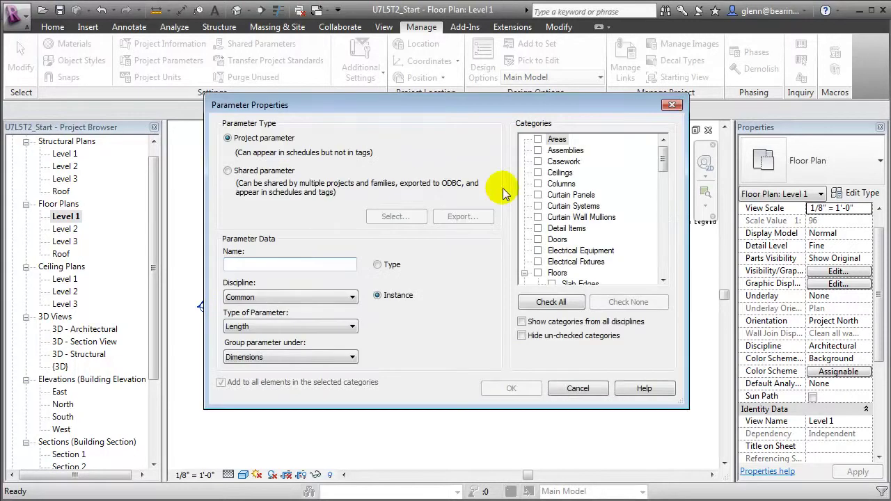
{"action": "type", "text": "Floor"}
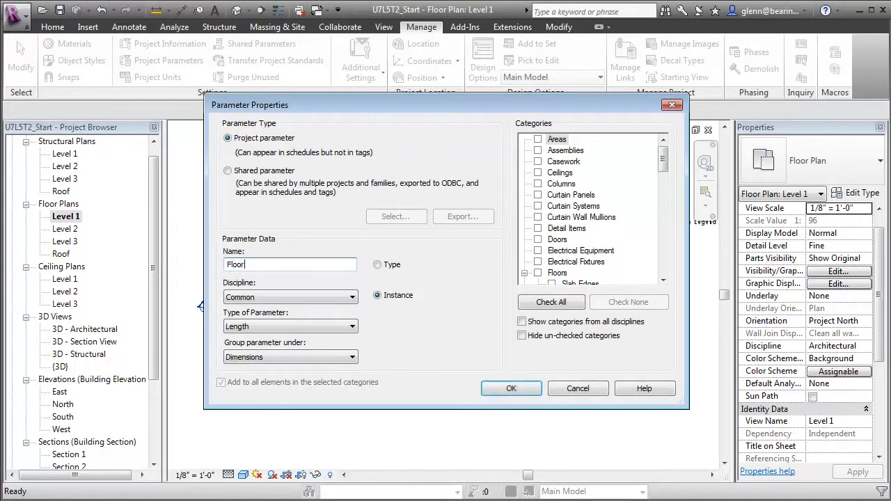
{"action": "type", "text": " Lifecycle"}
{"action": "left_click", "coordinate": [352, 326]}
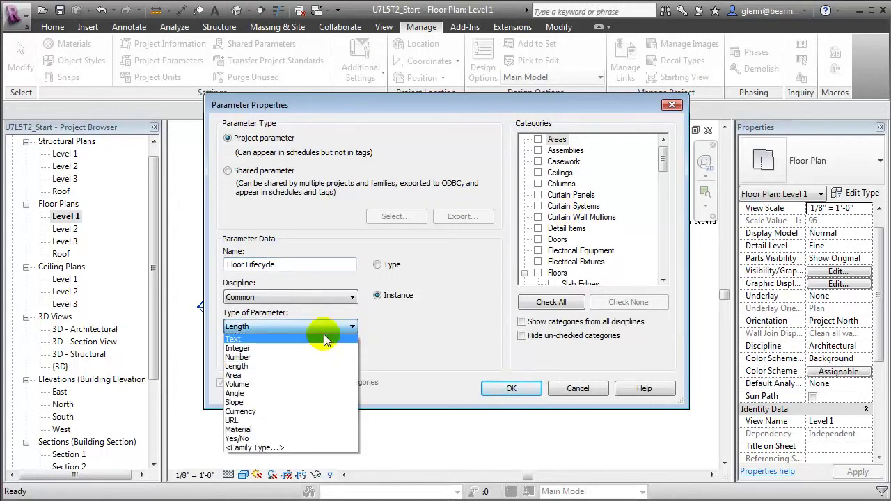
{"action": "left_click", "coordinate": [316, 347]}
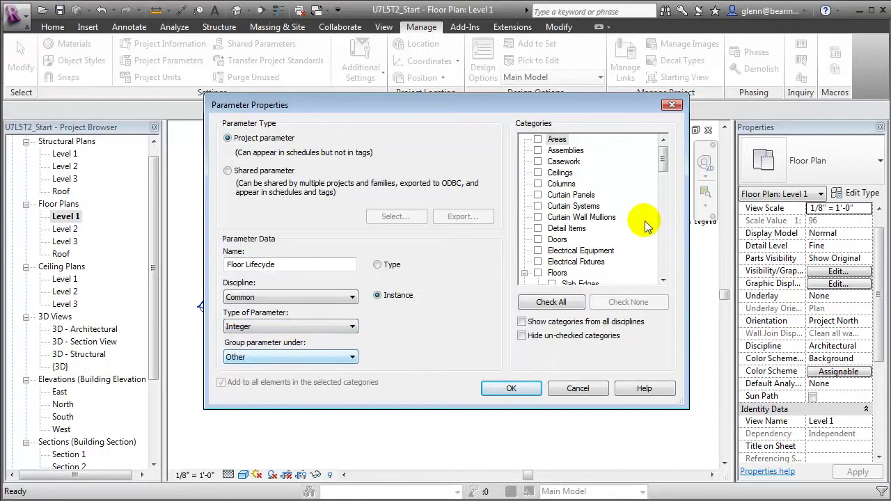
{"action": "left_click_drag", "start_coordinate": [658, 168], "coordinate": [657, 225]}
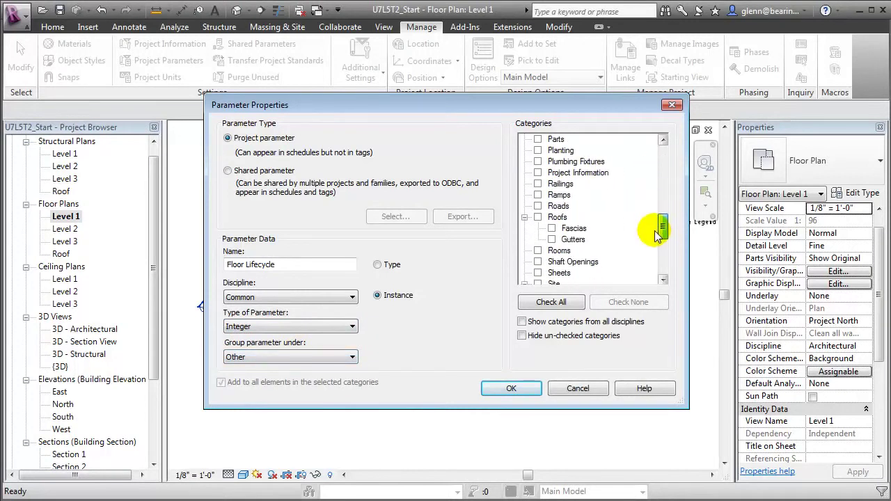
{"action": "left_click", "coordinate": [538, 251]}
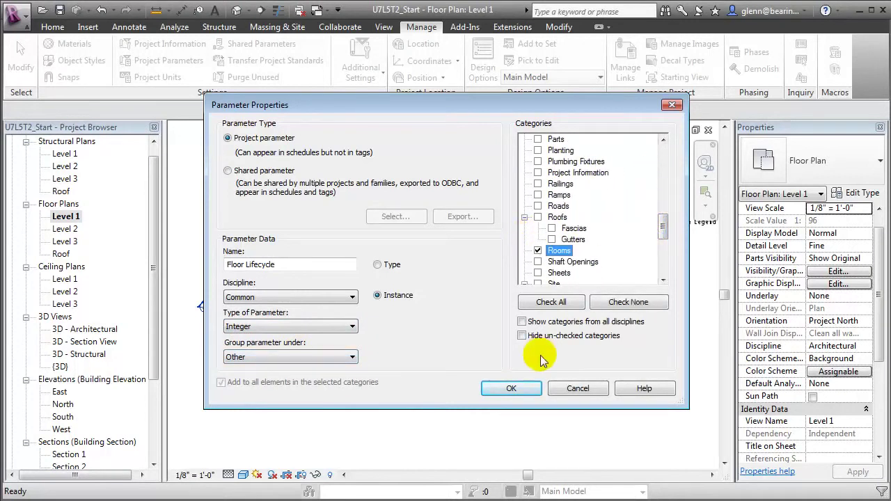
{"action": "left_click", "coordinate": [515, 389]}
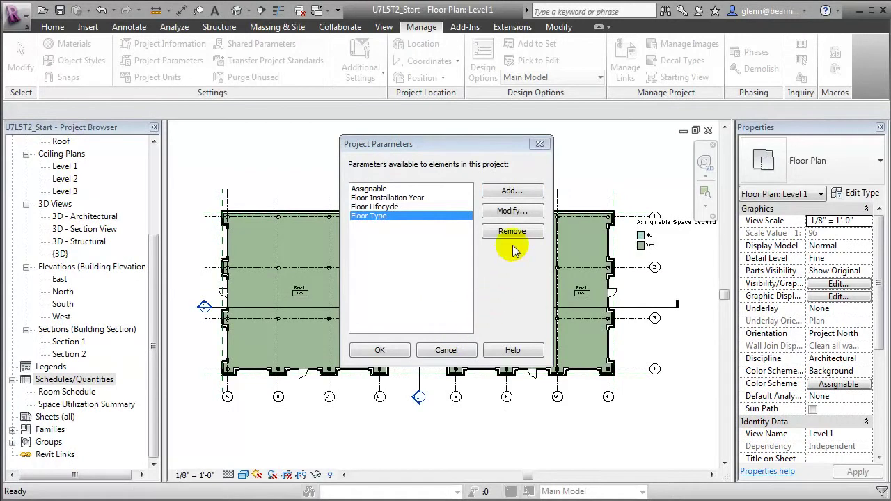
Add Floor Cost per SF as a Currency Rooms parameter and close Project Parameters.
{"action": "left_click", "coordinate": [513, 191]}
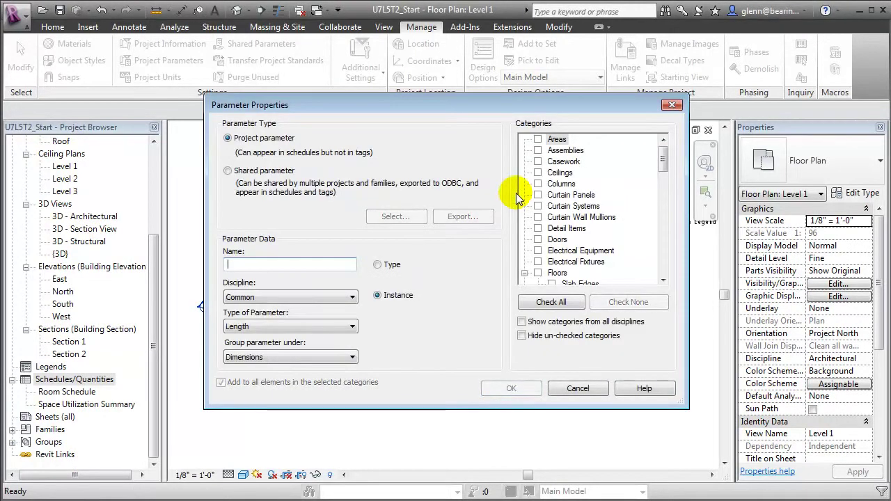
{"action": "type", "text": "Floor Cost"}
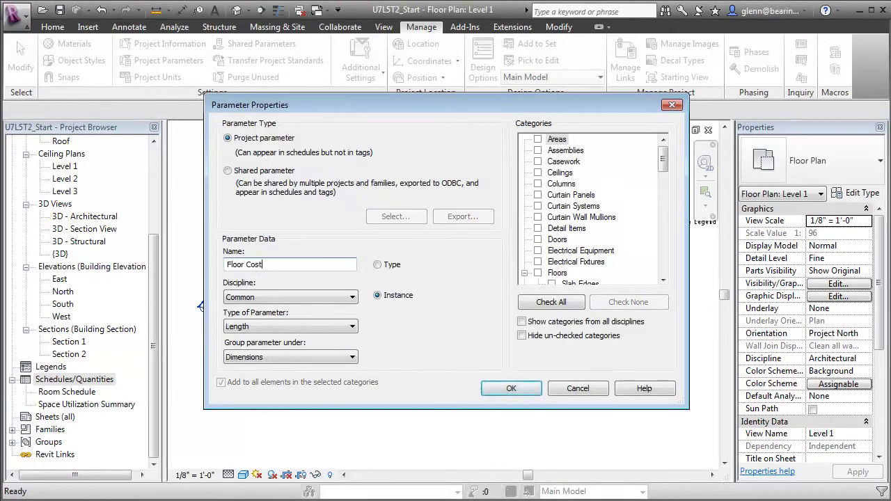
{"action": "type", "text": " per SF"}
{"action": "left_click", "coordinate": [276, 327]}
{"action": "left_click", "coordinate": [259, 411]}
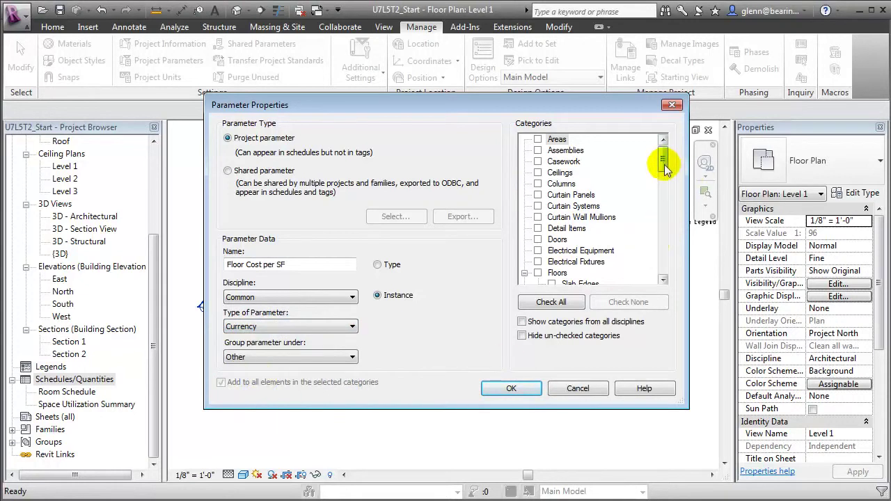
{"action": "left_click_drag", "start_coordinate": [663, 162], "coordinate": [653, 223]}
{"action": "scroll", "coordinate": [653, 223], "scroll_direction": "down", "scroll_amount": 4}
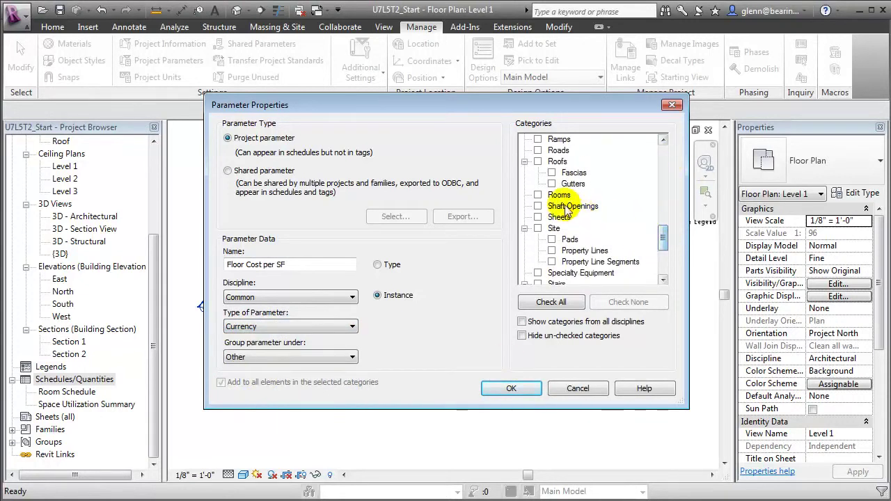
{"action": "left_click", "coordinate": [538, 195]}
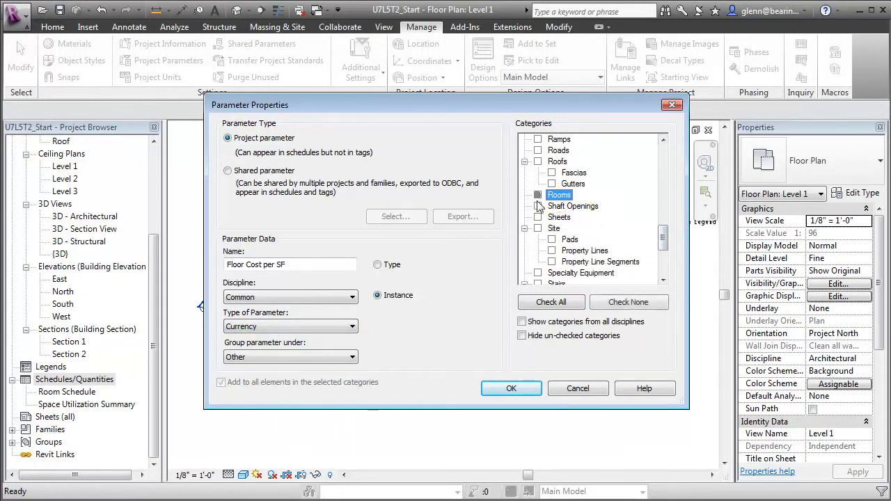
{"action": "left_click", "coordinate": [511, 388]}
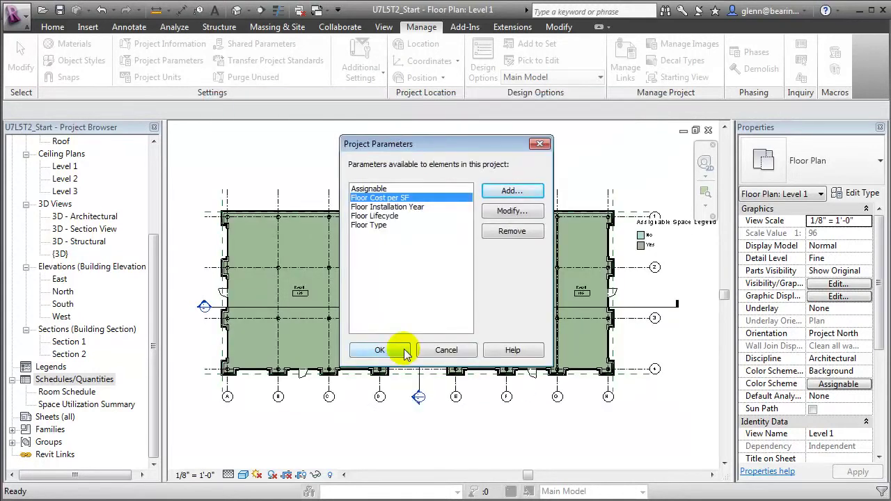
{"action": "left_click", "coordinate": [380, 350]}
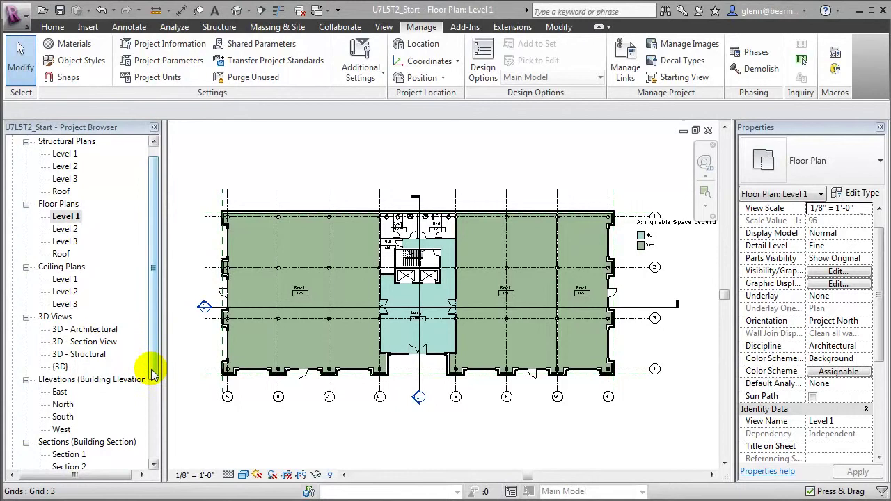
{"action": "left_click_drag", "start_coordinate": [155, 358], "coordinate": [149, 463]}
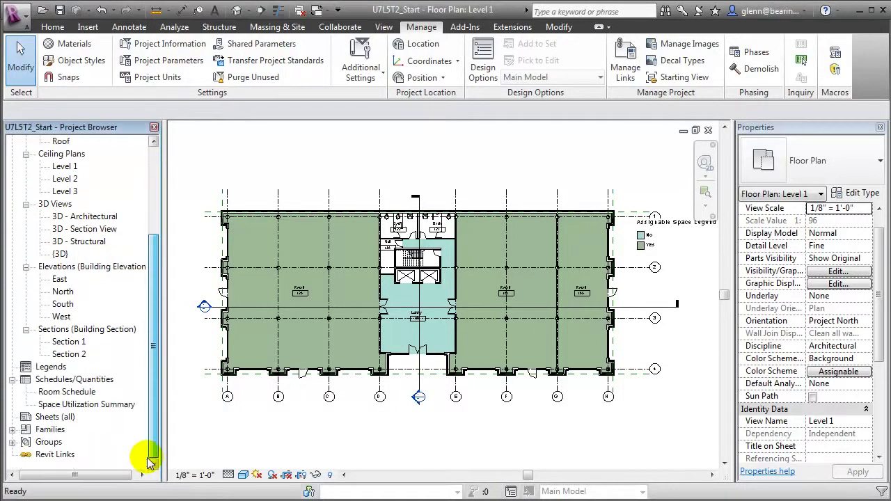
Duplicate Room Schedule and retitle the copy 'Floor Replacement Planning Schedule'.
{"action": "left_click", "coordinate": [64, 392]}
{"action": "right_click", "coordinate": [62, 394]}
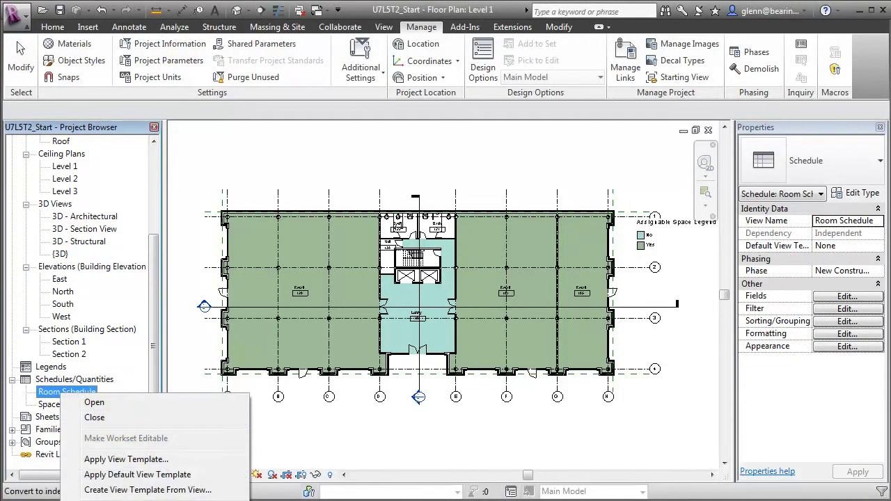
{"action": "left_click", "coordinate": [278, 498]}
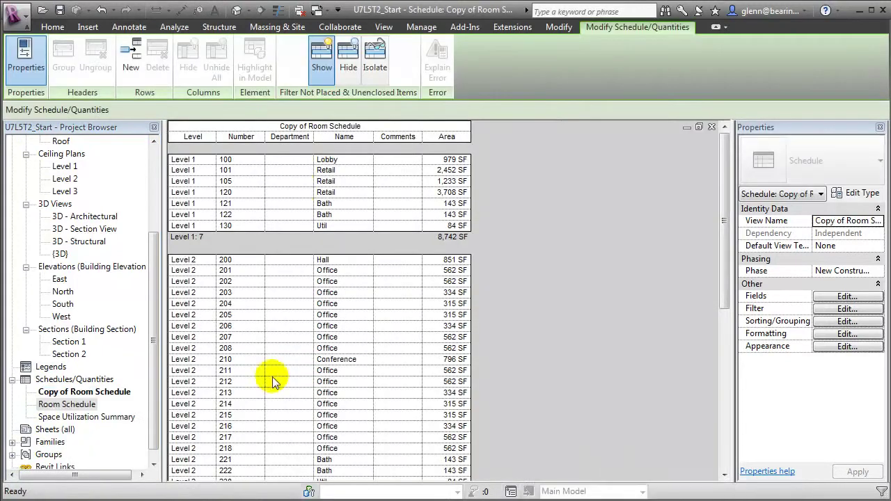
{"action": "left_click", "coordinate": [361, 126]}
{"action": "left_click_drag", "start_coordinate": [362, 126], "coordinate": [260, 122]}
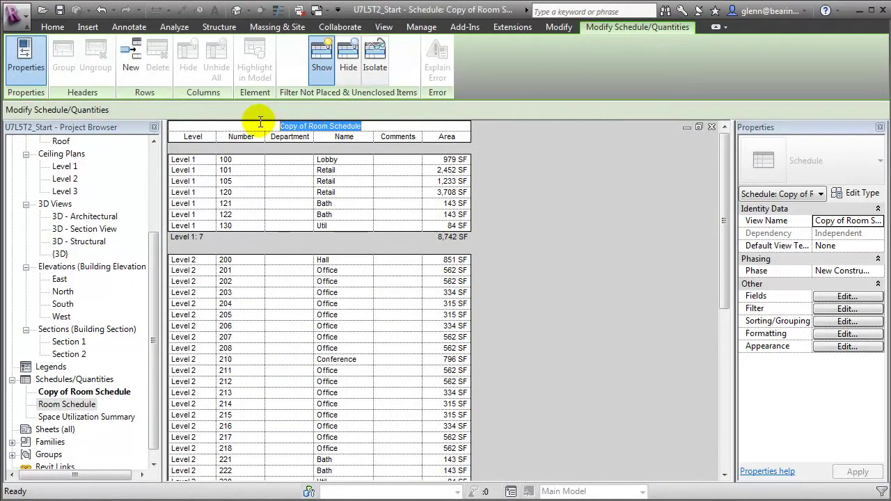
{"action": "type", "text": "Floor "}
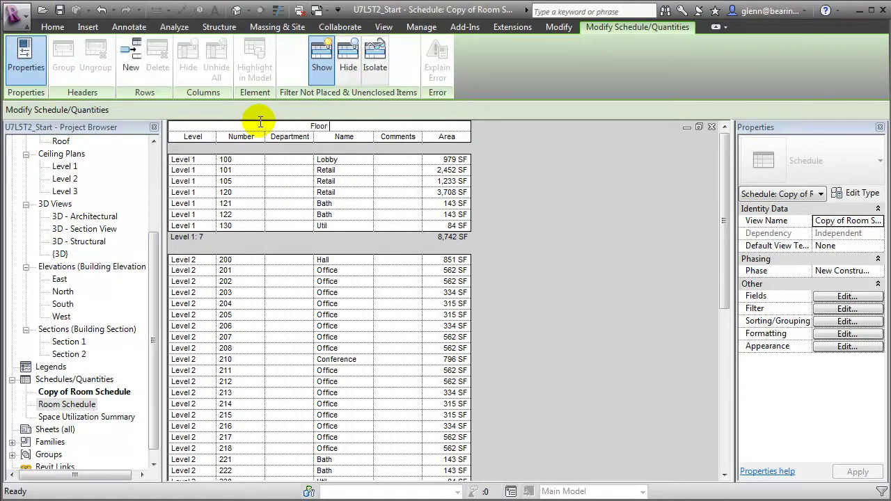
{"action": "type", "text": "Replacement Planning Sc"}
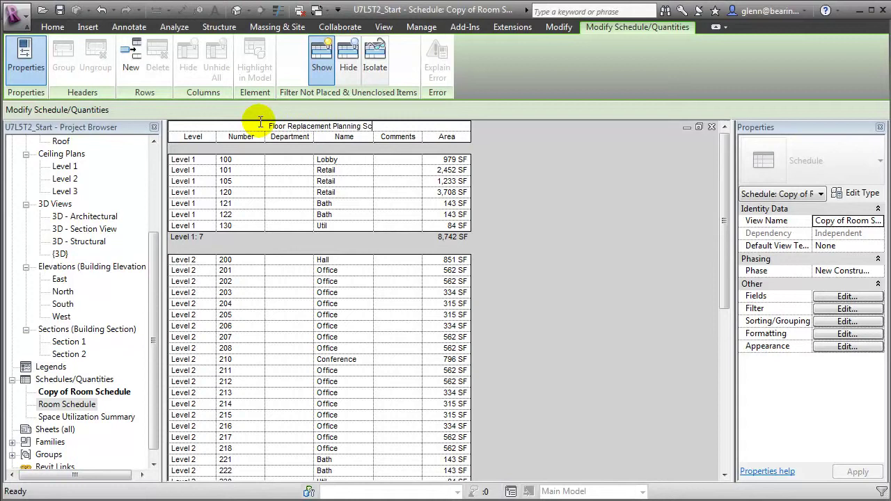
{"action": "type", "text": "hedule"}
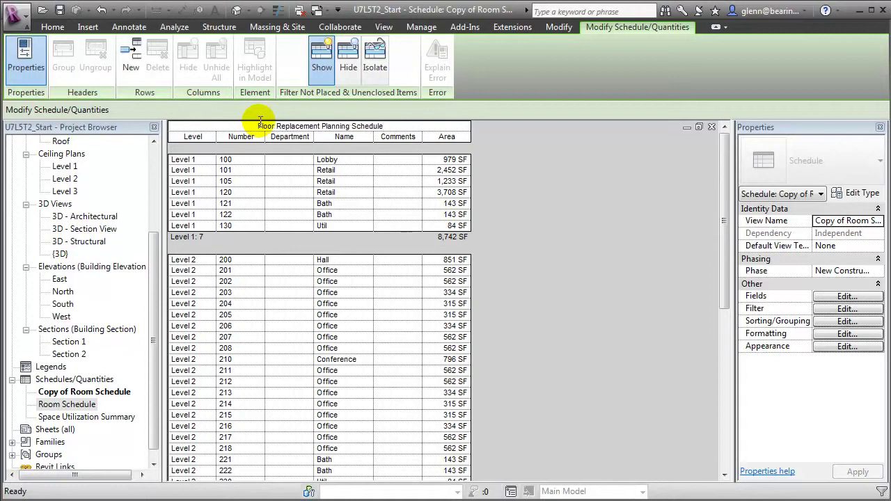
{"action": "left_click", "coordinate": [546, 252]}
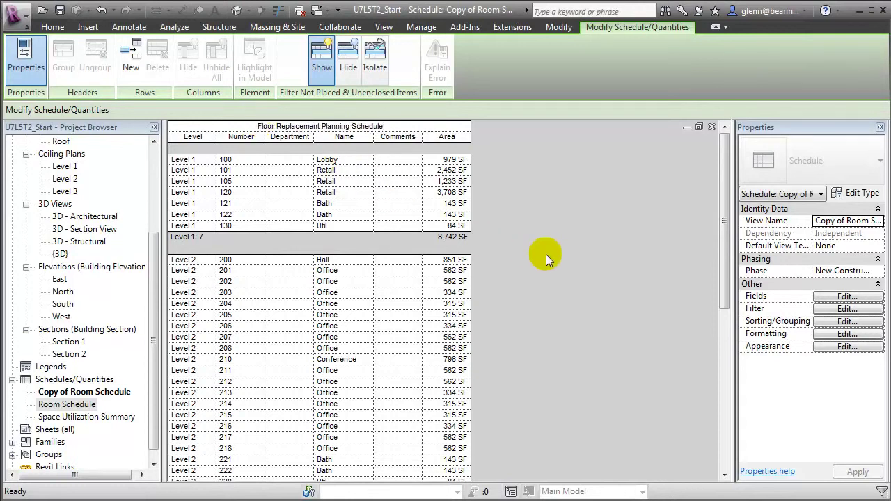
Add Floor Type, Floor Installation Year, Floor Lifecycle and Floor Cost per SF as scheduled fields.
{"action": "left_click", "coordinate": [875, 297]}
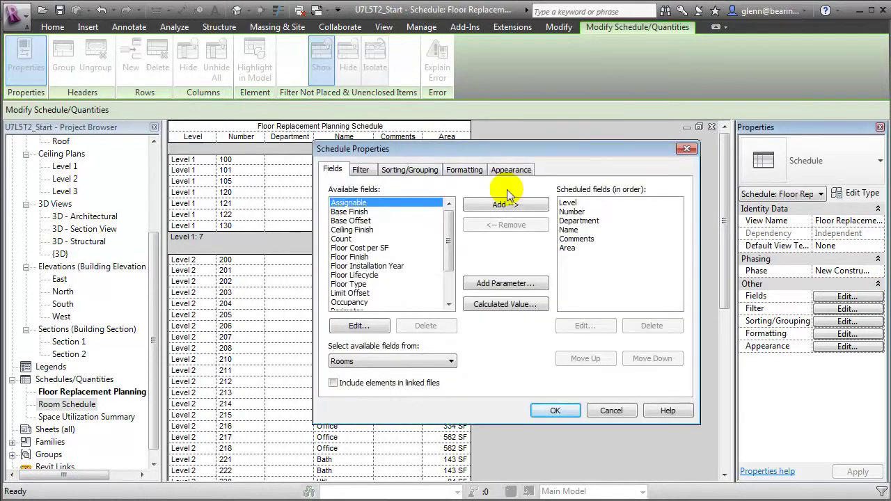
{"action": "left_click", "coordinate": [355, 284]}
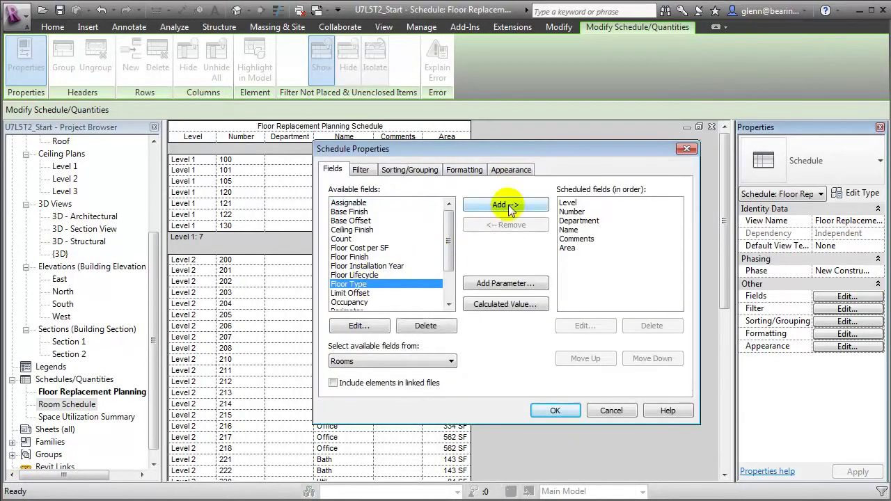
{"action": "left_click", "coordinate": [509, 205]}
{"action": "left_click", "coordinate": [386, 265]}
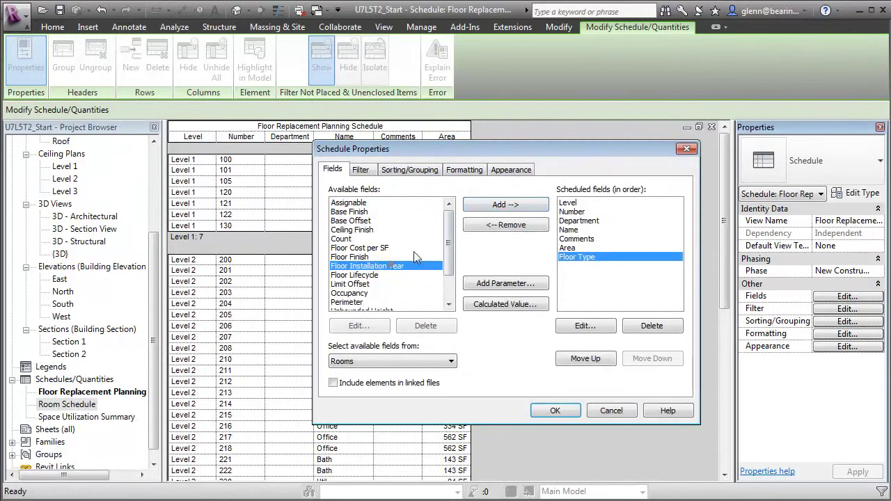
{"action": "left_click", "coordinate": [480, 206]}
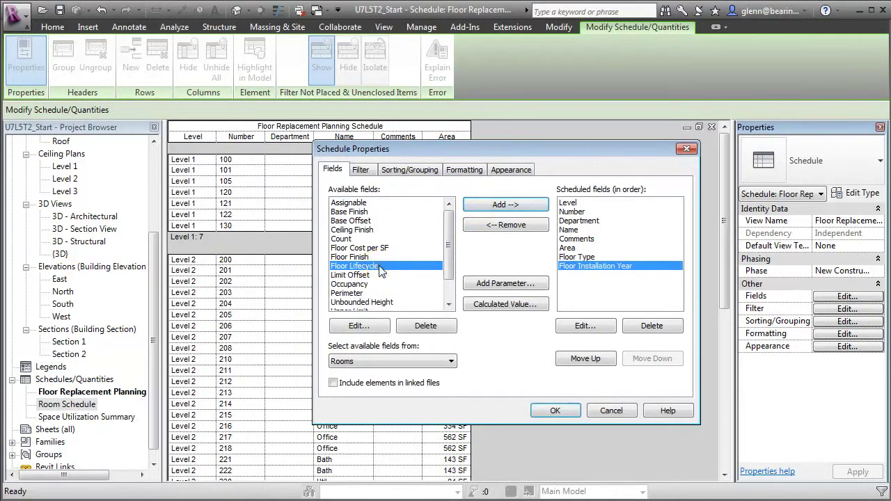
{"action": "left_click", "coordinate": [486, 206]}
{"action": "left_click", "coordinate": [365, 248]}
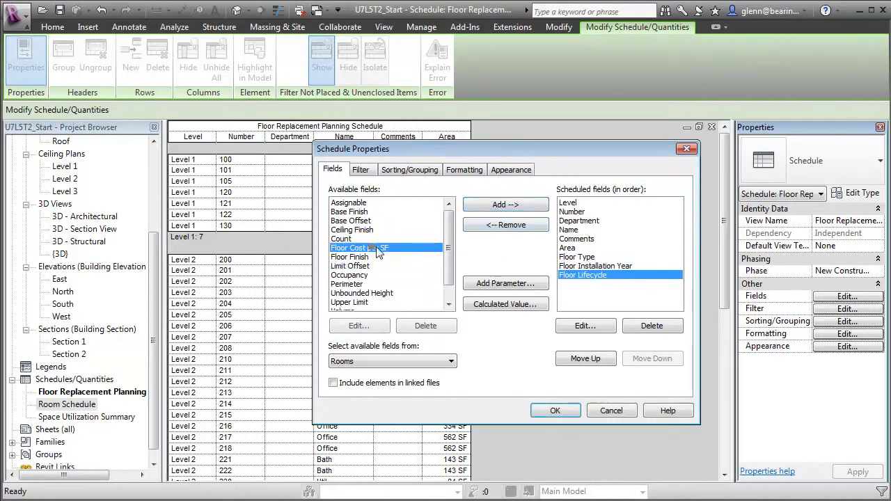
{"action": "left_click", "coordinate": [479, 206]}
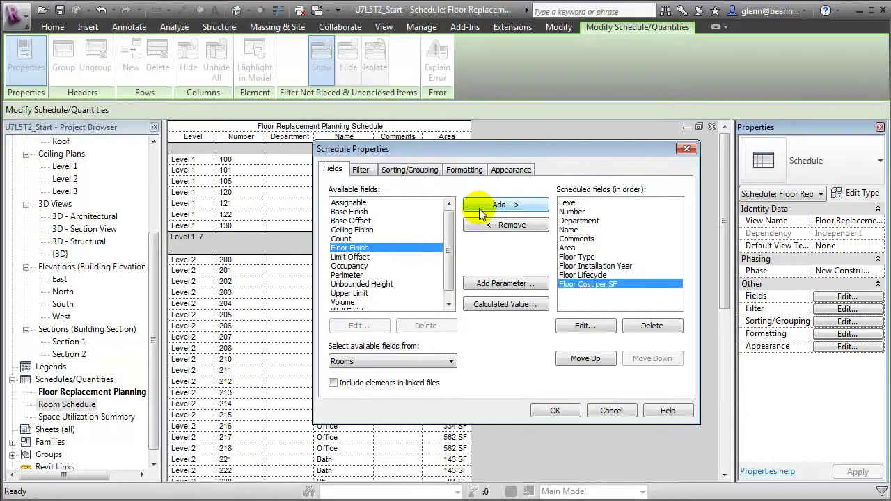
Create Integer calculated field Floor Replacement Year = Floor Installation Year + Floor Lifecycle.
{"action": "left_click", "coordinate": [487, 305]}
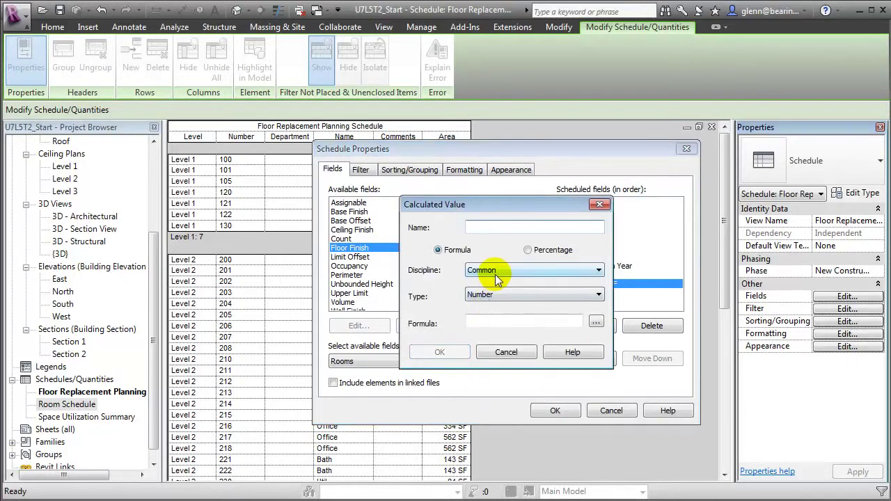
{"action": "type", "text": "Floor Rep"}
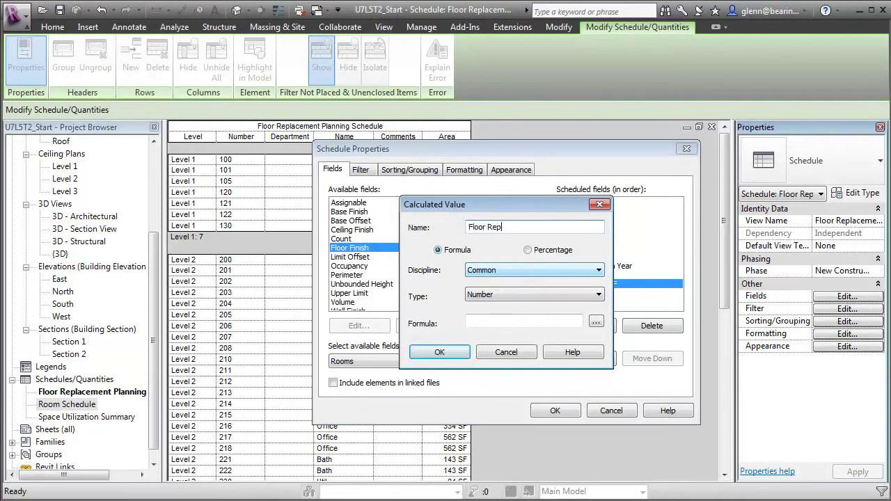
{"action": "type", "text": "lacement Year"}
{"action": "left_click", "coordinate": [499, 292]}
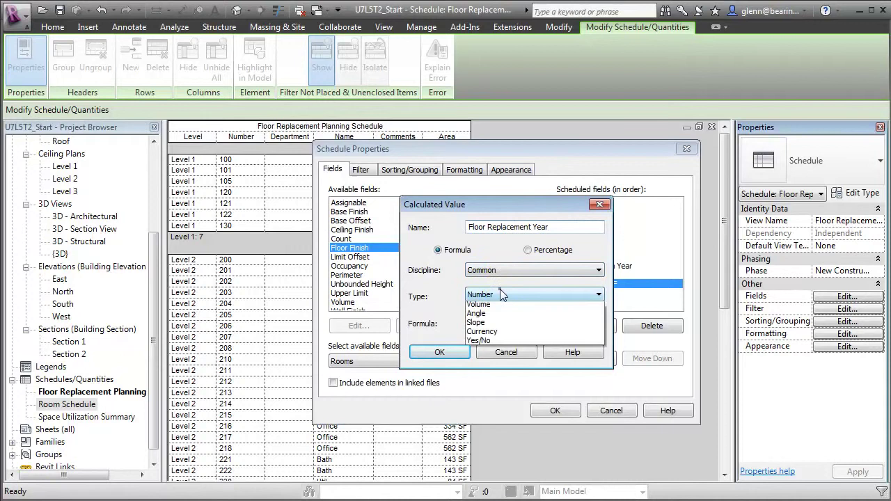
{"action": "left_click", "coordinate": [489, 317]}
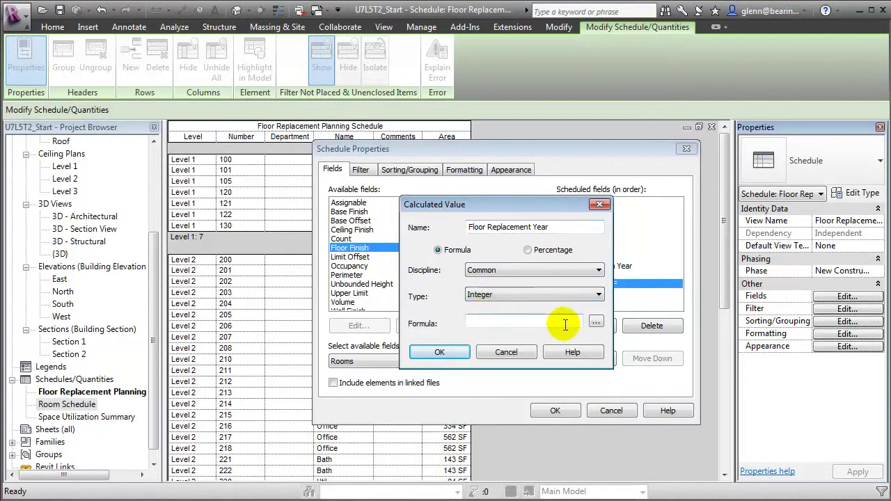
{"action": "left_click", "coordinate": [596, 323]}
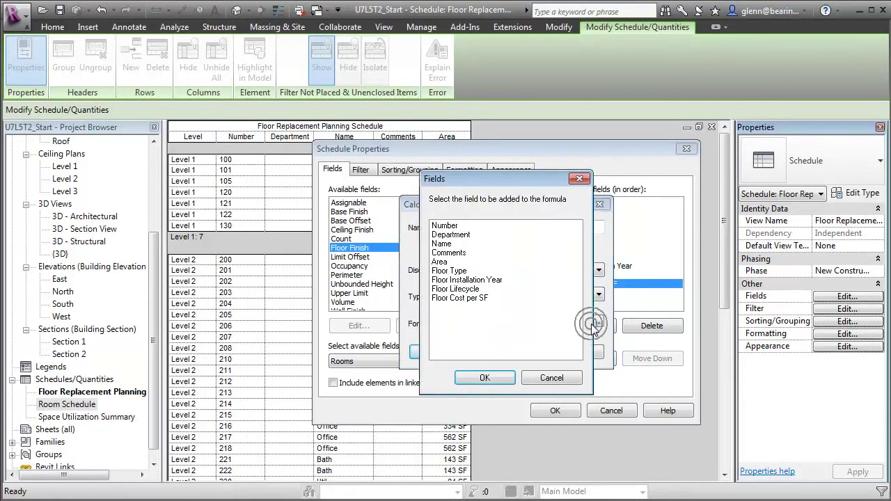
{"action": "left_click", "coordinate": [488, 280]}
{"action": "left_click", "coordinate": [497, 378]}
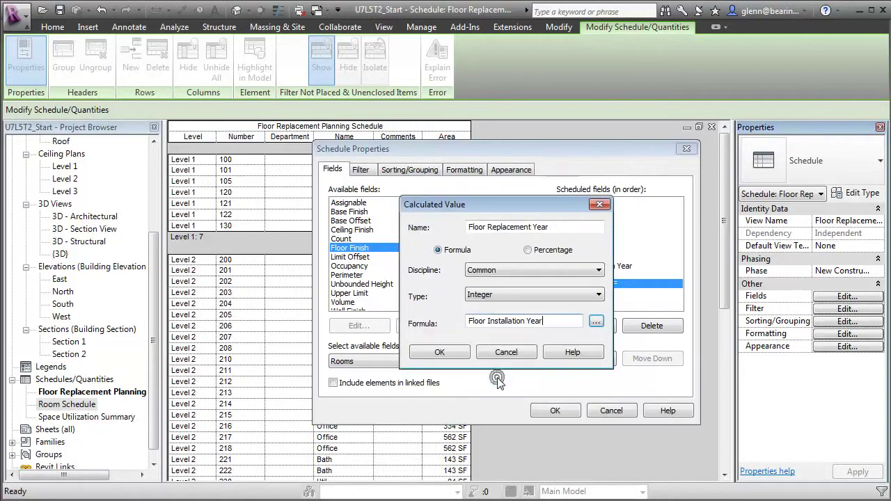
{"action": "type", "text": "+"}
{"action": "left_click", "coordinate": [596, 322]}
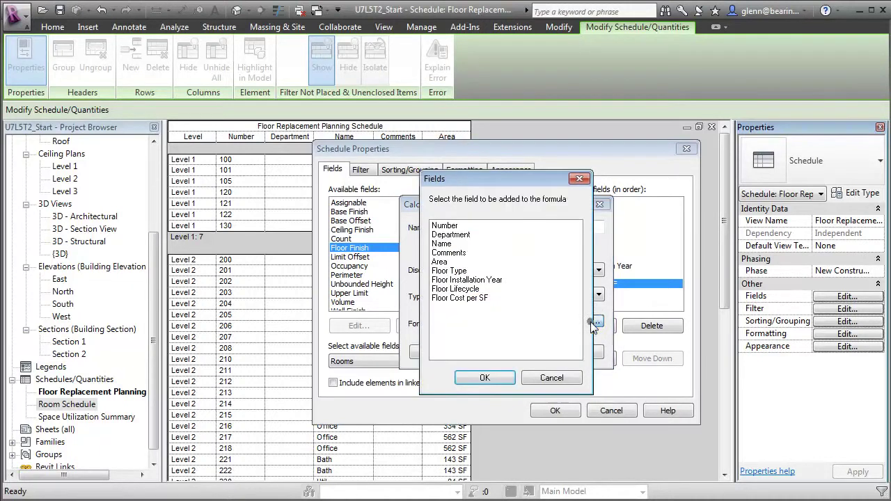
{"action": "left_click", "coordinate": [474, 289]}
{"action": "left_click", "coordinate": [485, 378]}
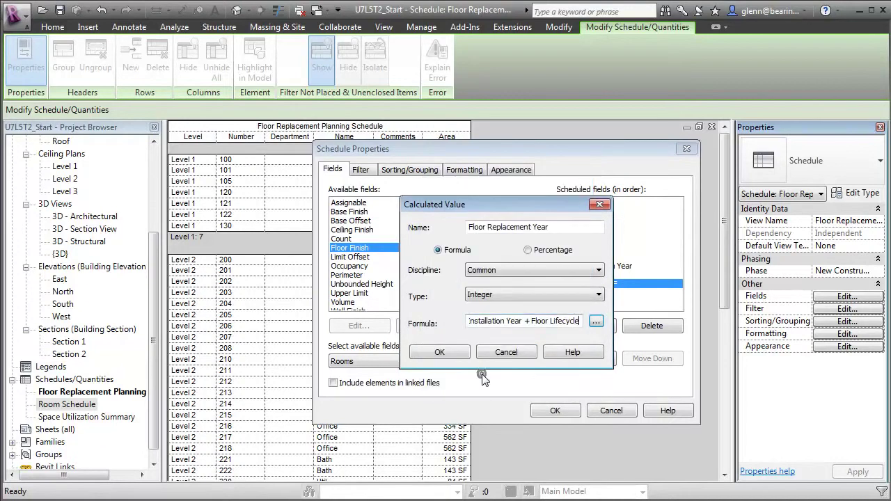
{"action": "left_click", "coordinate": [440, 352]}
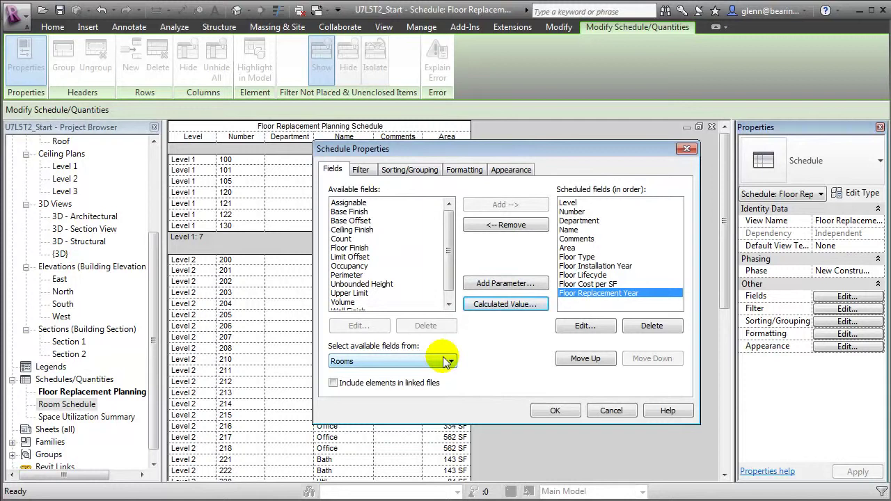
Start a calculated field named Floor Replacement Cost of type Currency.
{"action": "left_click", "coordinate": [504, 306]}
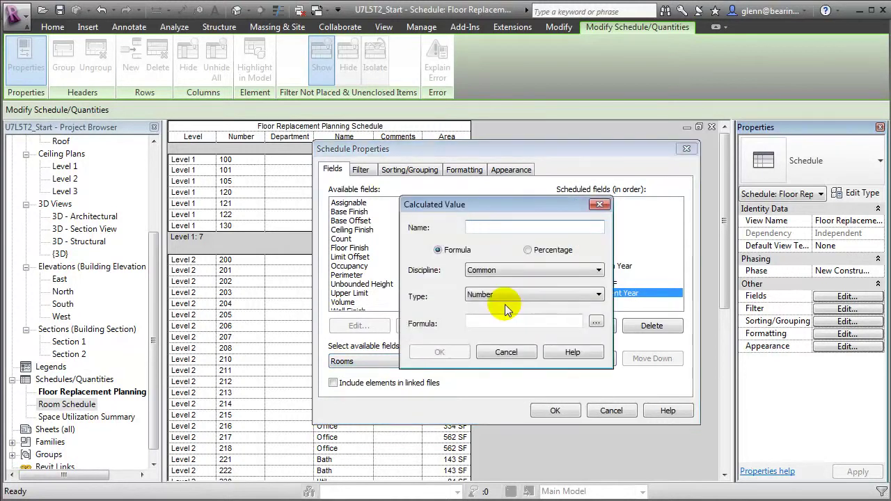
{"action": "type", "text": "F"}
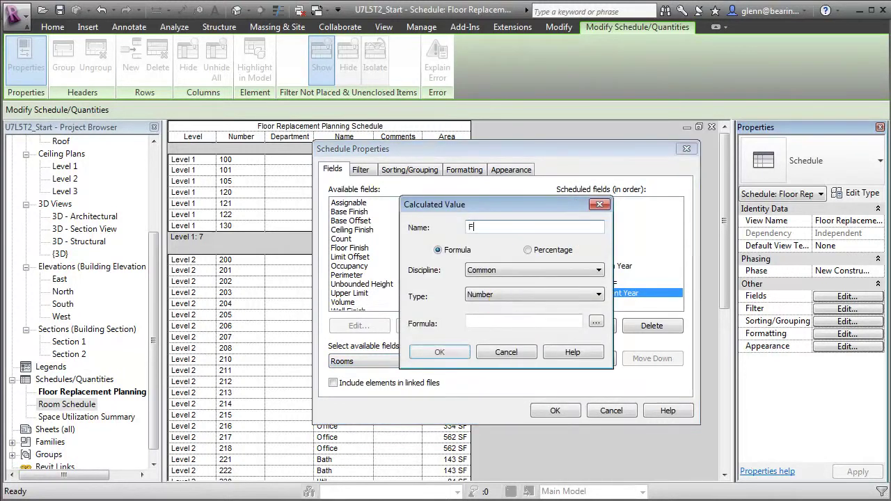
{"action": "type", "text": "loor Repac"}
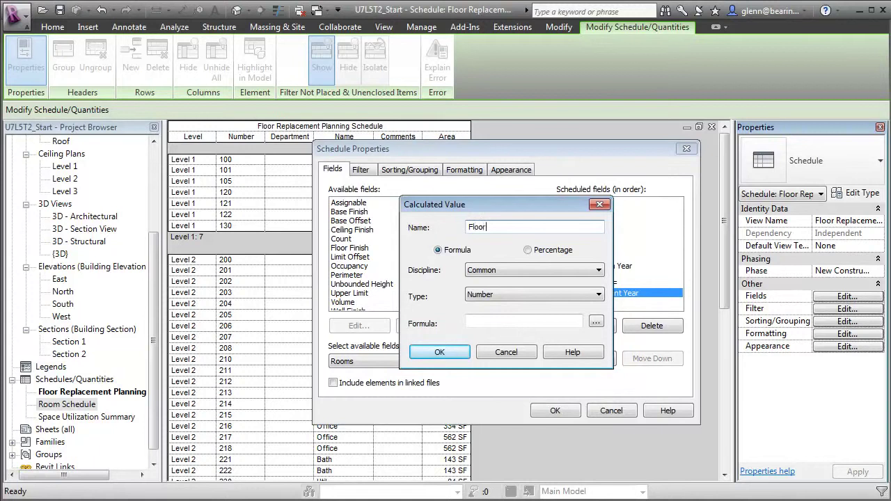
{"action": "key", "text": "BackSpace"}
{"action": "key", "text": "BackSpace"}
{"action": "type", "text": "lacement Cost"}
{"action": "left_click", "coordinate": [499, 295]}
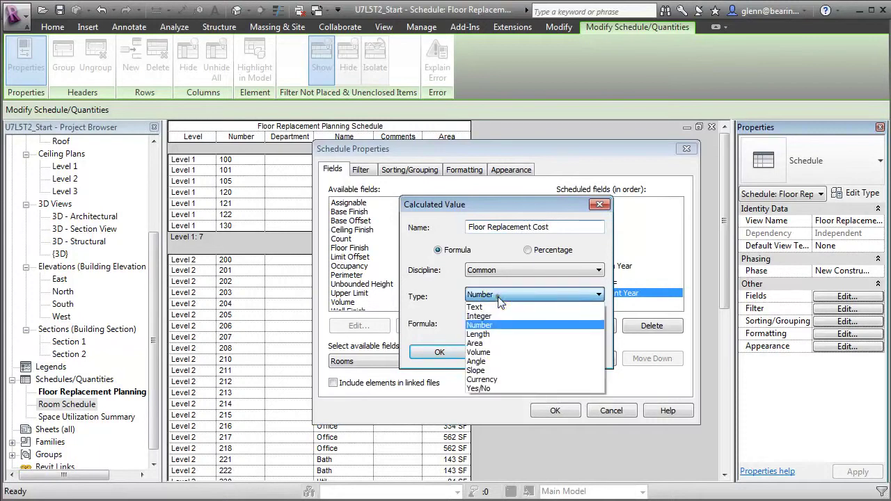
{"action": "left_click", "coordinate": [505, 380]}
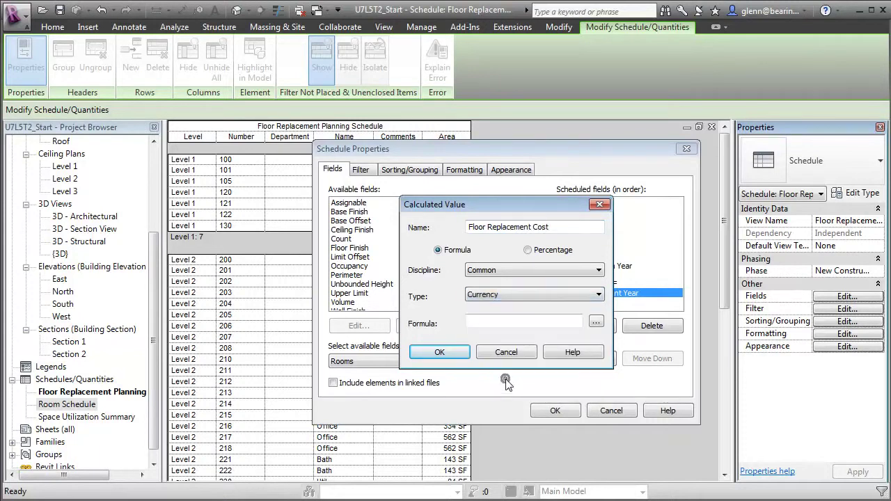
Give it the formula Floor Cost per SF * Area / 1 SF and confirm.
{"action": "left_click", "coordinate": [597, 324]}
{"action": "left_click", "coordinate": [465, 298]}
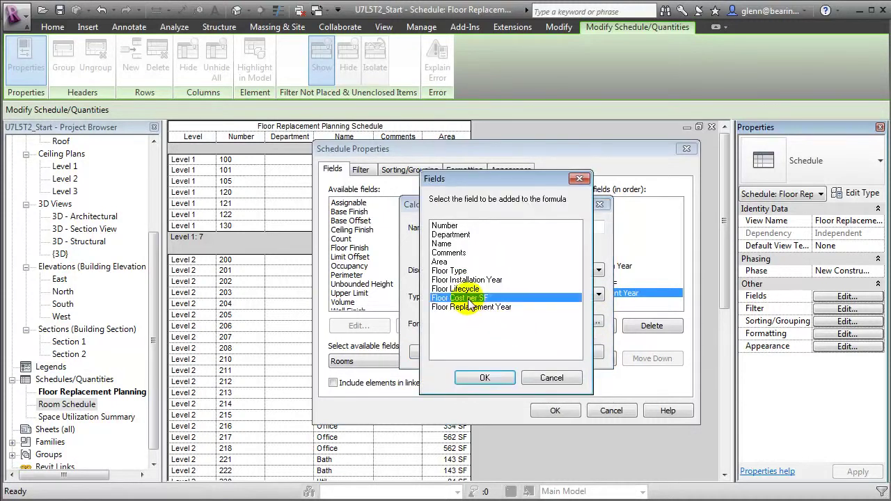
{"action": "left_click", "coordinate": [483, 376]}
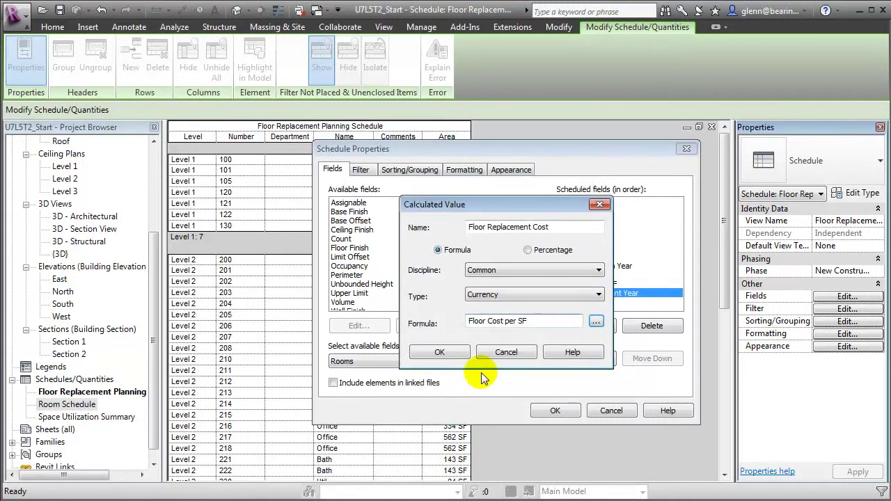
{"action": "type", "text": "*"}
{"action": "left_click", "coordinate": [596, 322]}
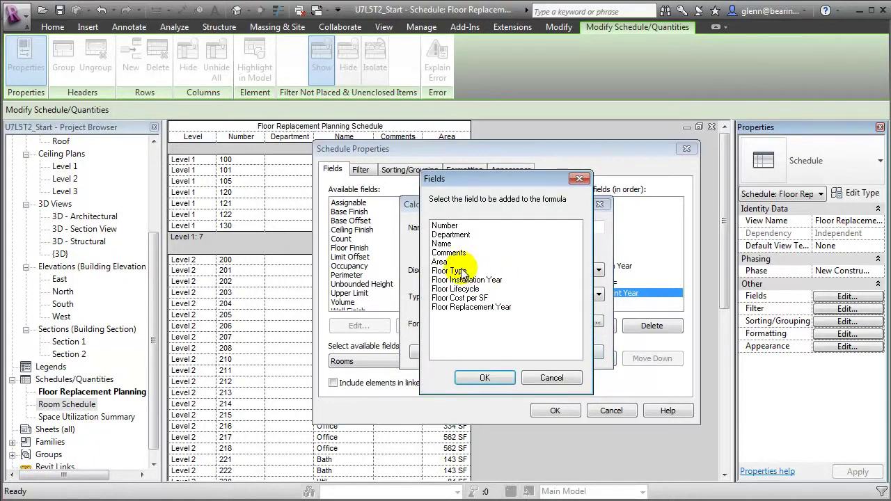
{"action": "left_click", "coordinate": [440, 262]}
{"action": "left_click", "coordinate": [484, 378]}
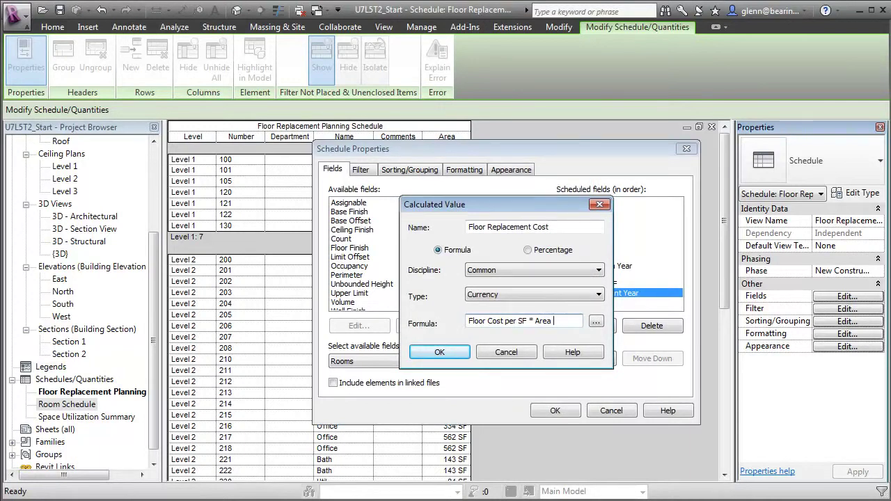
{"action": "type", "text": "/ 1 SF"}
{"action": "left_click", "coordinate": [445, 352]}
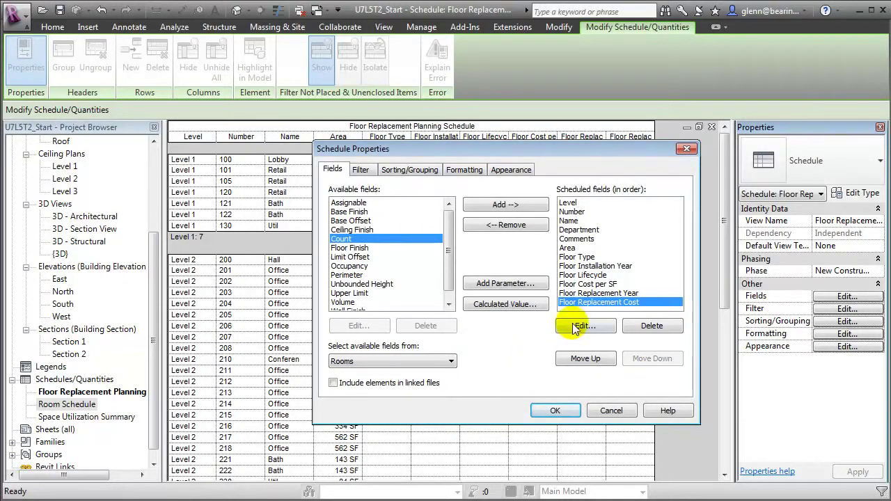
Remove the Department and Comments fields and apply the schedule properties.
{"action": "left_click", "coordinate": [577, 231]}
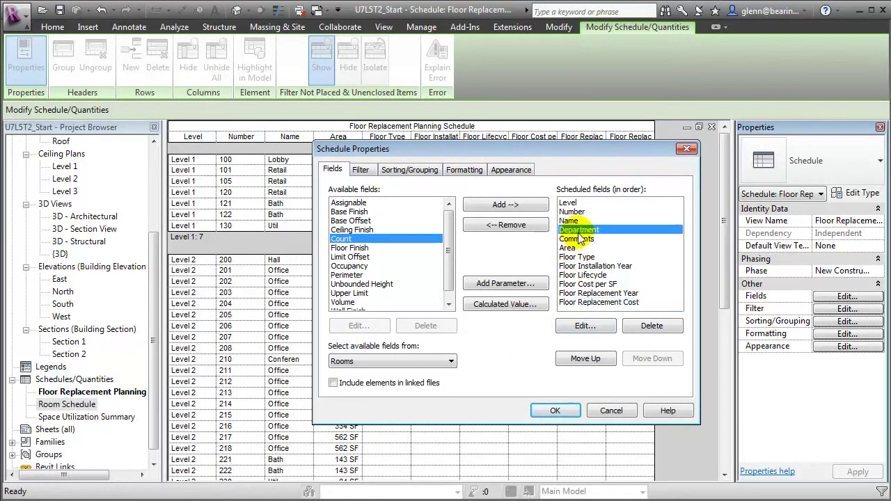
{"action": "left_click", "coordinate": [528, 226]}
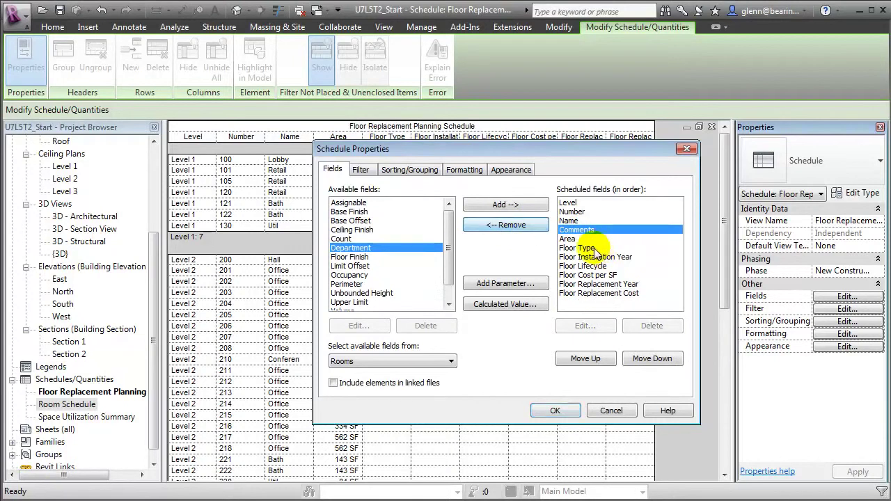
{"action": "left_click", "coordinate": [534, 226]}
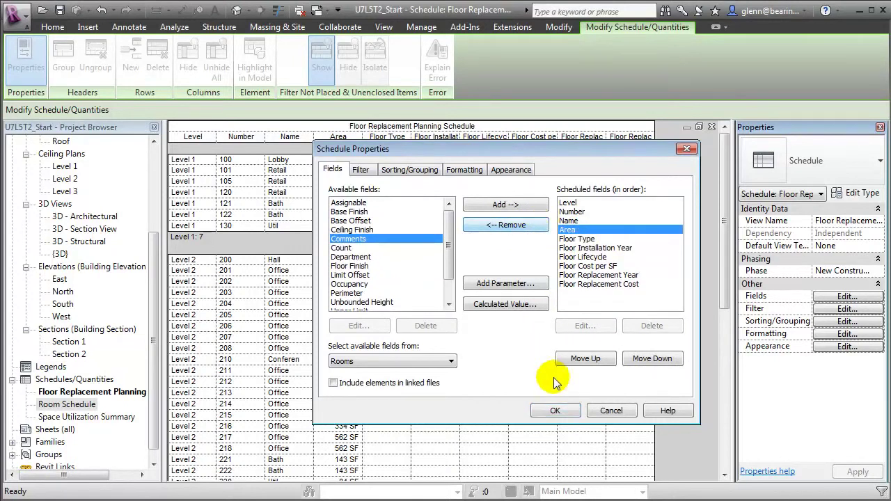
{"action": "left_click", "coordinate": [560, 411]}
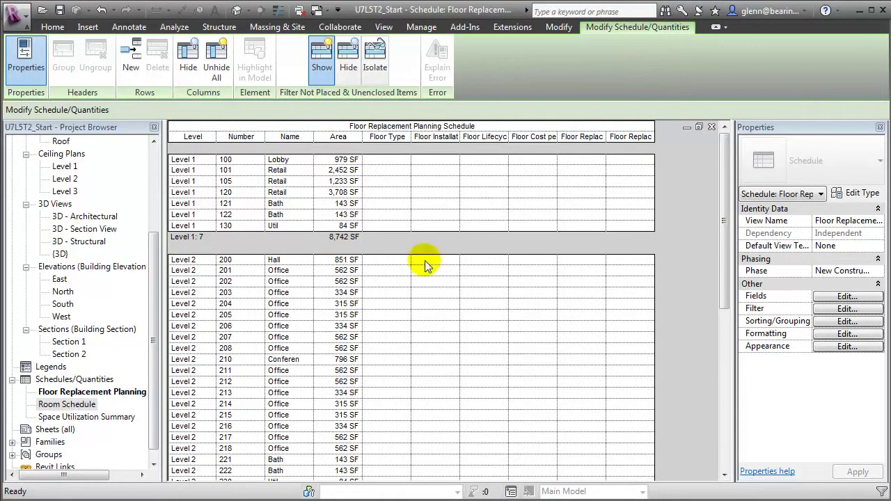
Enter Terrazo, installation year 2001 and a 20-year lifecycle in the Lobby row.
{"action": "left_click", "coordinate": [380, 160]}
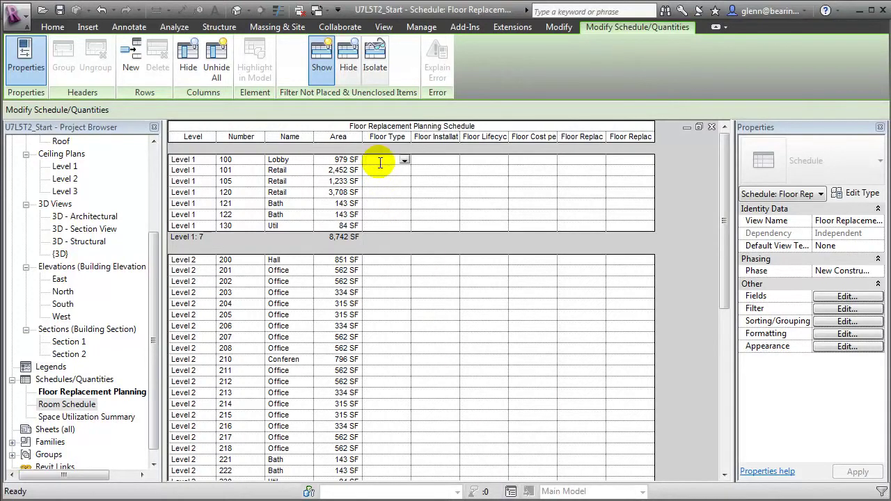
{"action": "type", "text": "Terrazo"}
{"action": "key", "text": "Tab"}
{"action": "left_click", "coordinate": [423, 160]}
{"action": "type", "text": "2001"}
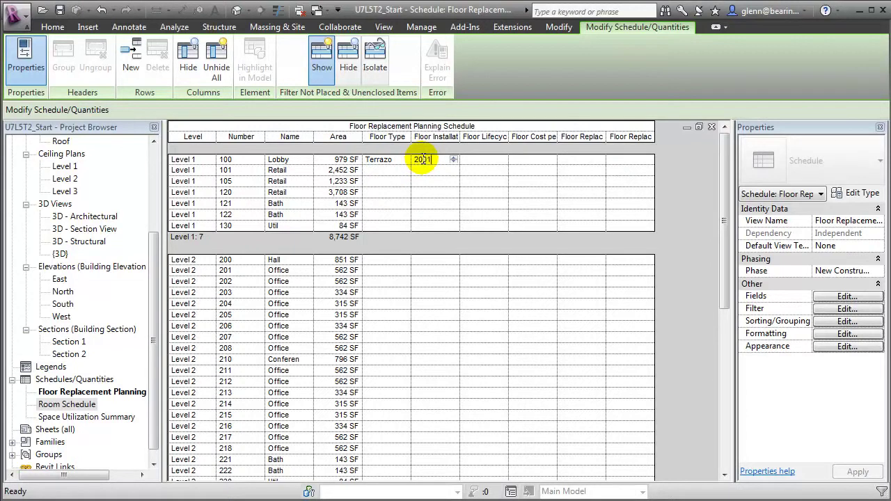
{"action": "key", "text": "Tab"}
{"action": "type", "text": "20"}
{"action": "key", "text": "Tab"}
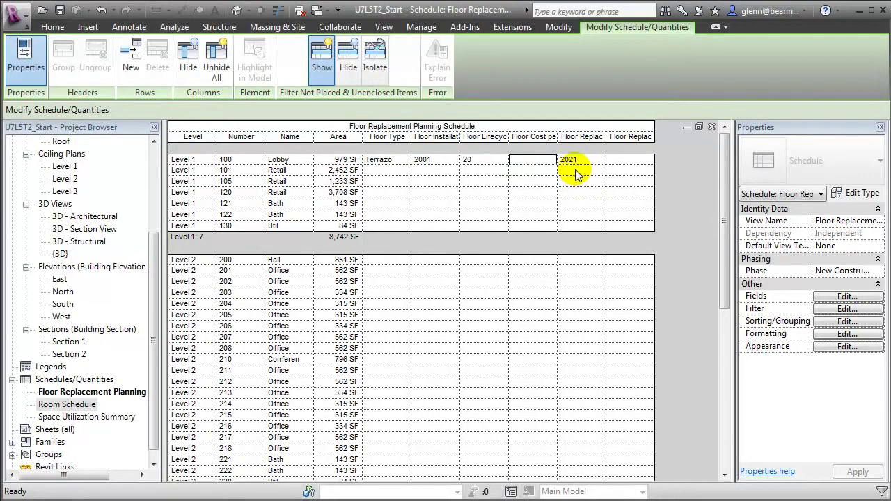
Set the Lobby's floor cost to $12.00 per SF, giving $11,752.
{"action": "left_click", "coordinate": [535, 171]}
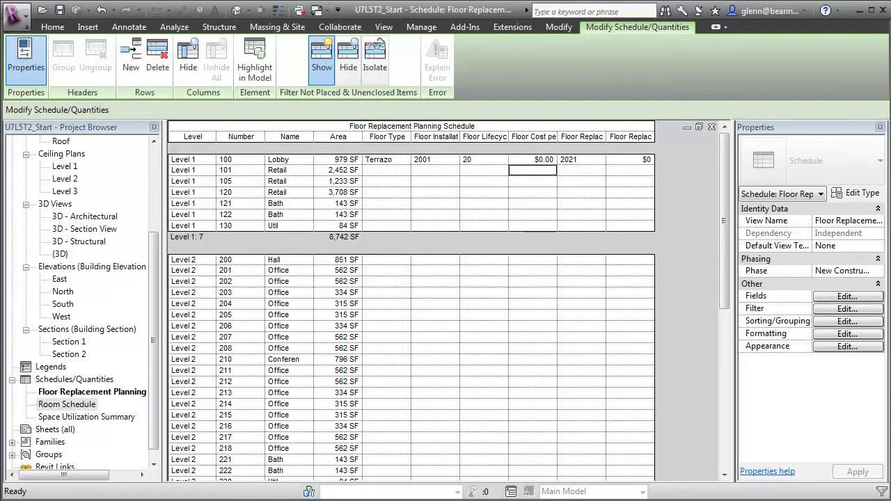
{"action": "left_click", "coordinate": [522, 159]}
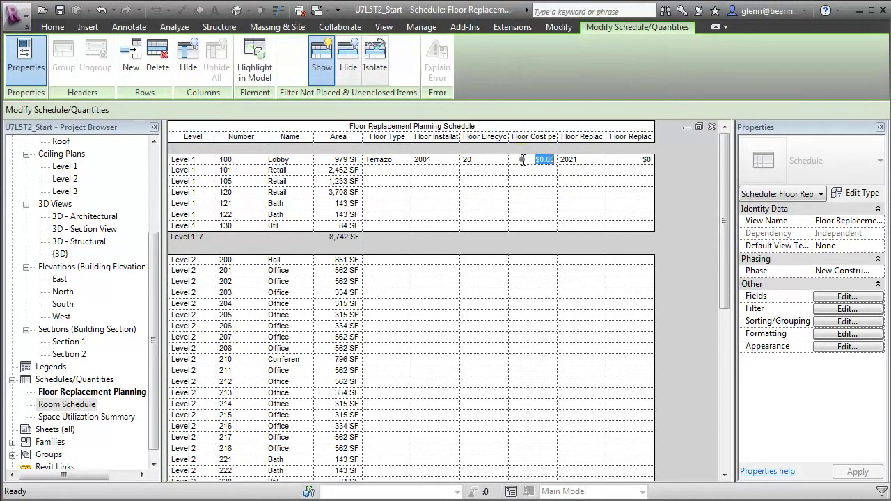
{"action": "type", "text": "12"}
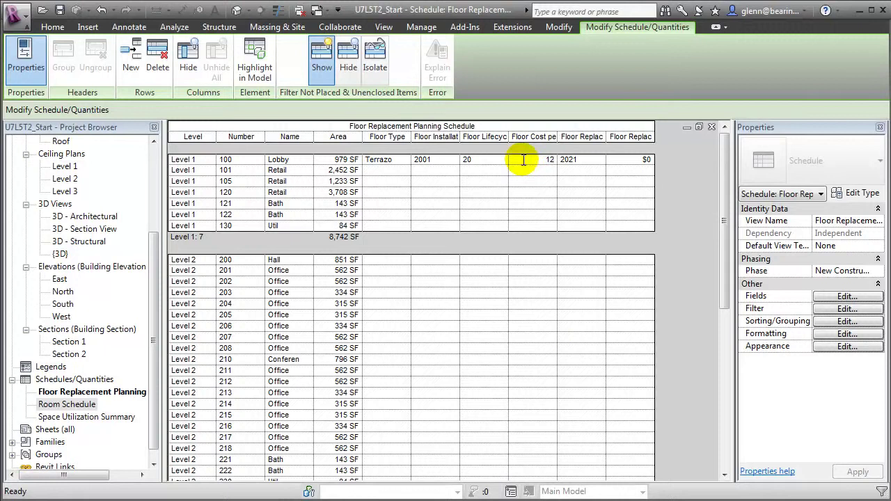
{"action": "key", "text": "Return"}
{"action": "left_click", "coordinate": [565, 161]}
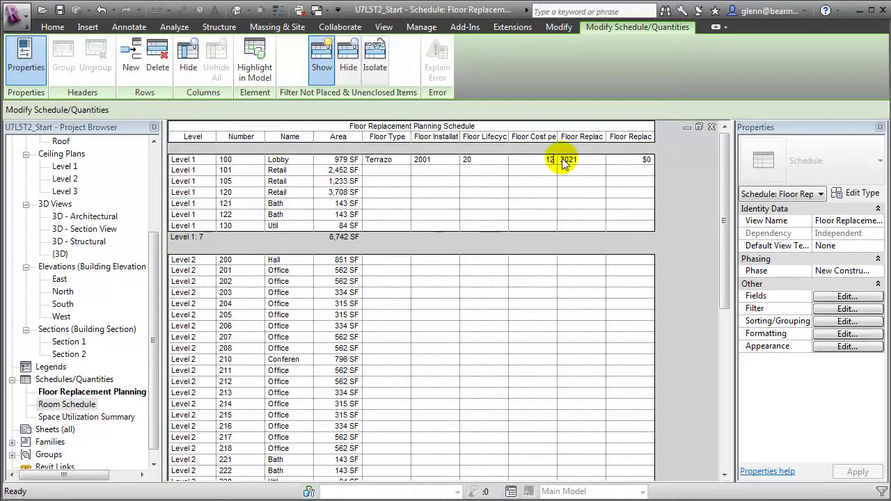
{"action": "left_click", "coordinate": [566, 161]}
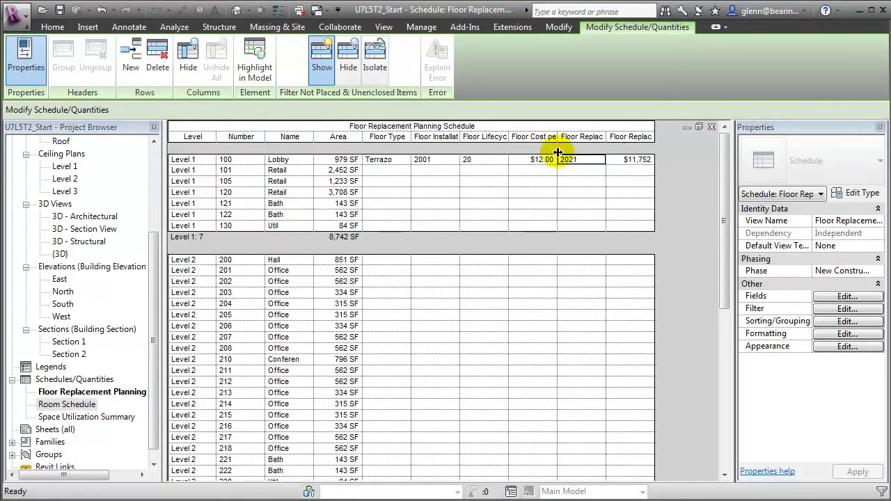
Fill room 101 with Polished Concrete, 2001, 30-year lifecycle and $7.00 per SF.
{"action": "left_click", "coordinate": [401, 170]}
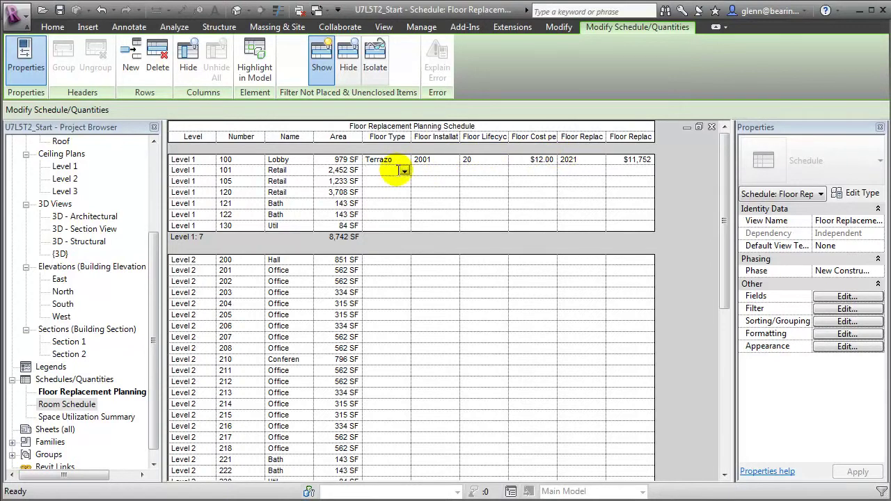
{"action": "type", "text": "Polished Con"}
{"action": "type", "text": "crete"}
{"action": "key", "text": "Tab"}
{"action": "type", "text": "2001"}
{"action": "key", "text": "Tab"}
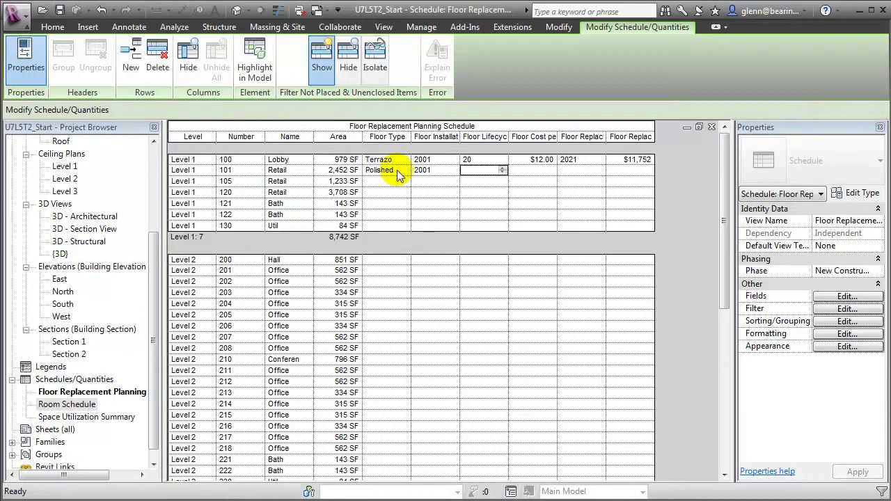
{"action": "left_click", "coordinate": [482, 172]}
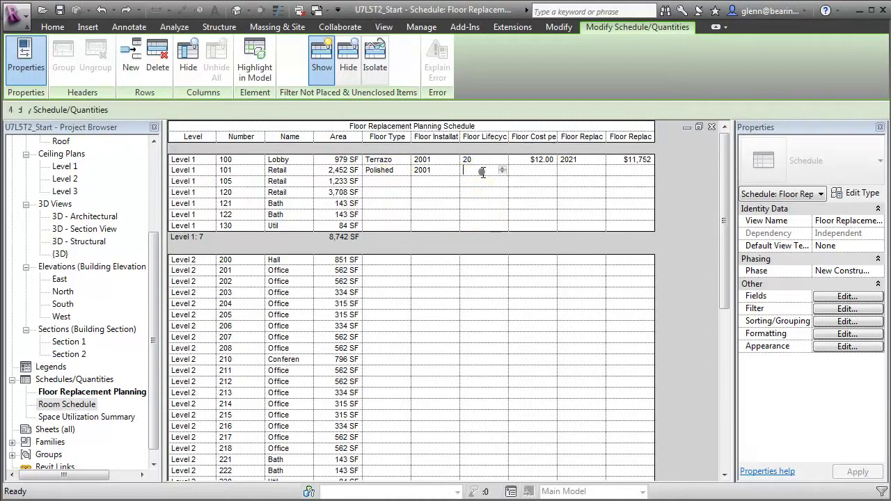
{"action": "type", "text": "30"}
{"action": "key", "text": "Tab"}
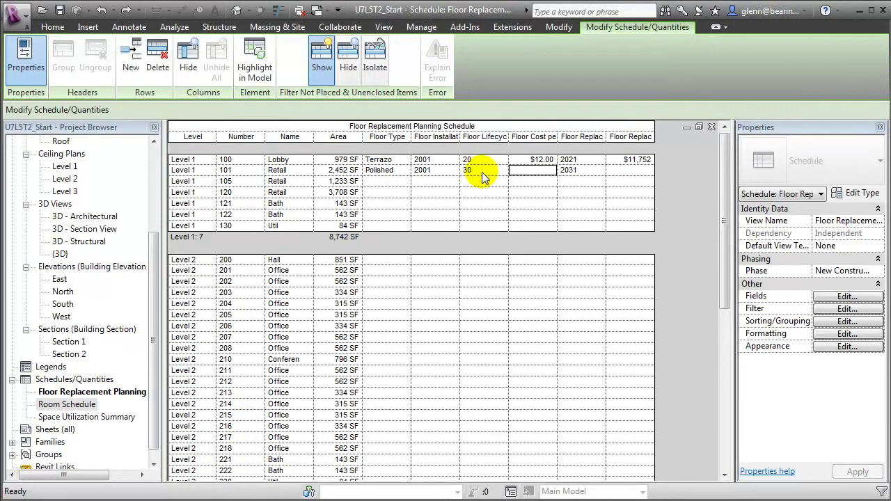
{"action": "type", "text": "7"}
{"action": "key", "text": "Tab"}
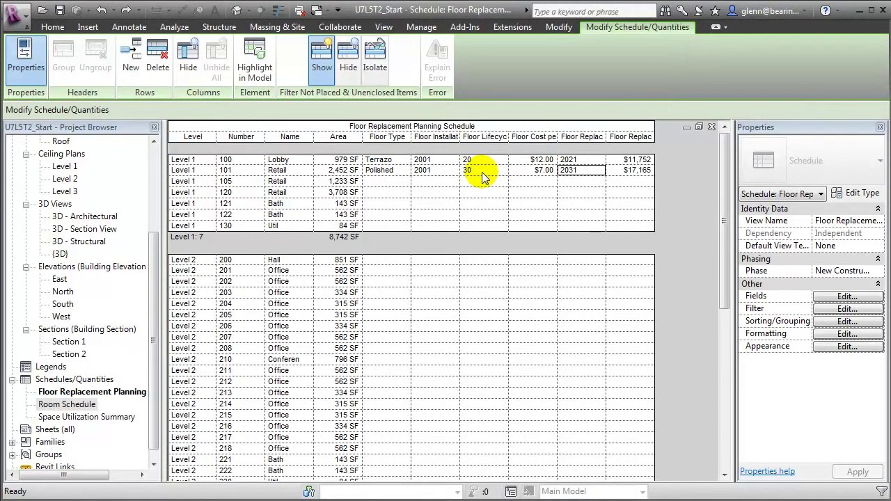
Fill room 105 with Polished, 2001, 30-year lifecycle and $7.00 per SF.
{"action": "left_click", "coordinate": [387, 181]}
{"action": "left_click", "coordinate": [405, 181]}
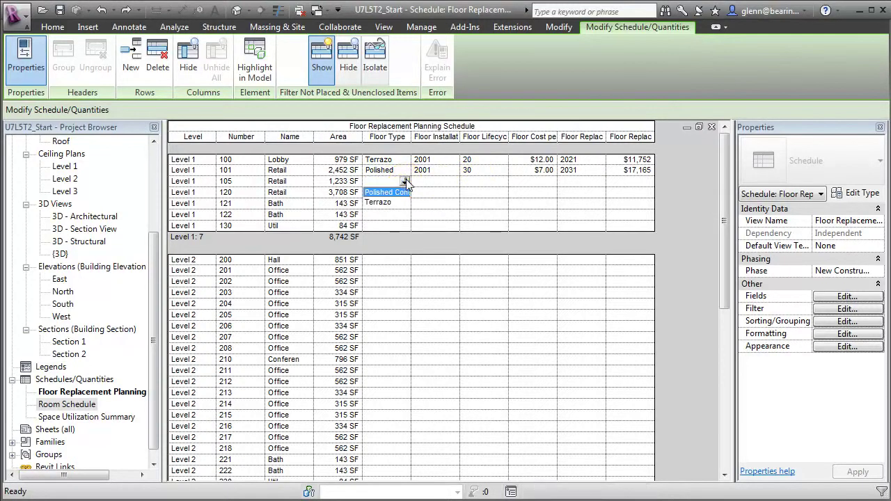
{"action": "left_click", "coordinate": [401, 192]}
{"action": "left_click", "coordinate": [425, 181]}
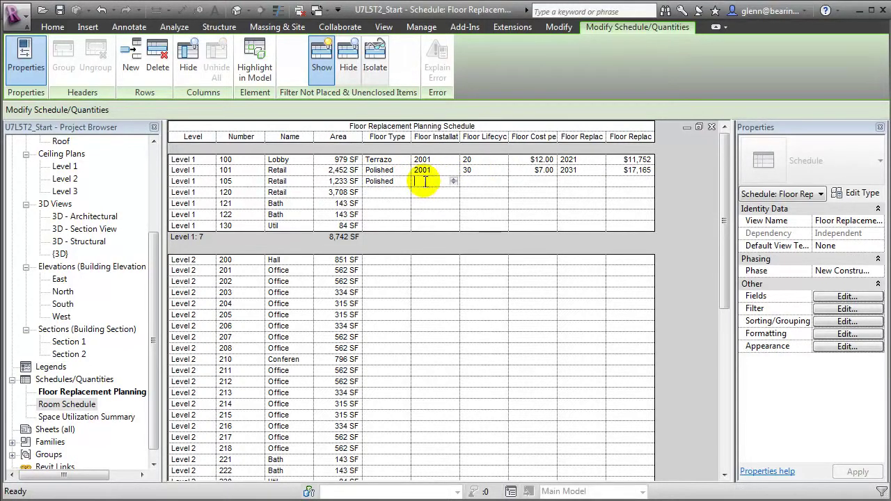
{"action": "type", "text": "2001"}
{"action": "key", "text": "Tab"}
{"action": "type", "text": "30"}
{"action": "key", "text": "Tab"}
{"action": "type", "text": "7"}
{"action": "key", "text": "Tab"}
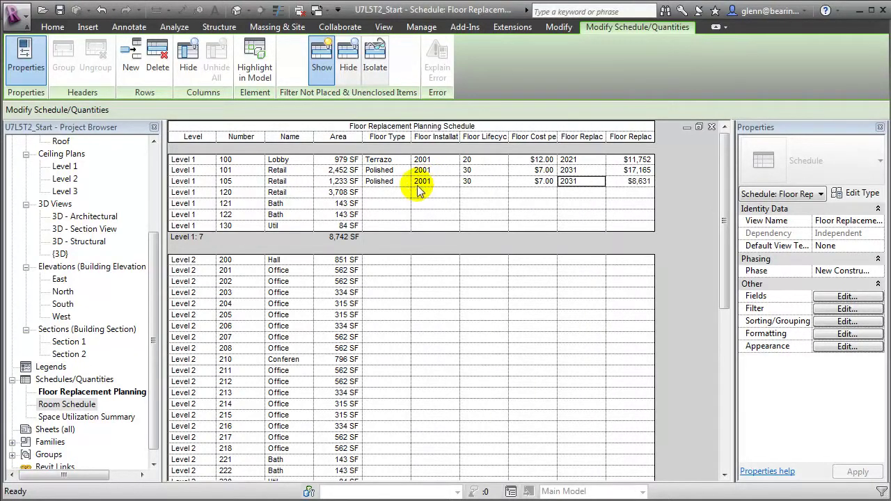
Fill room 120 with Hardwood, 2007, 5-year lifecycle and $14.00 per SF.
{"action": "left_click", "coordinate": [396, 195]}
{"action": "left_click", "coordinate": [397, 194]}
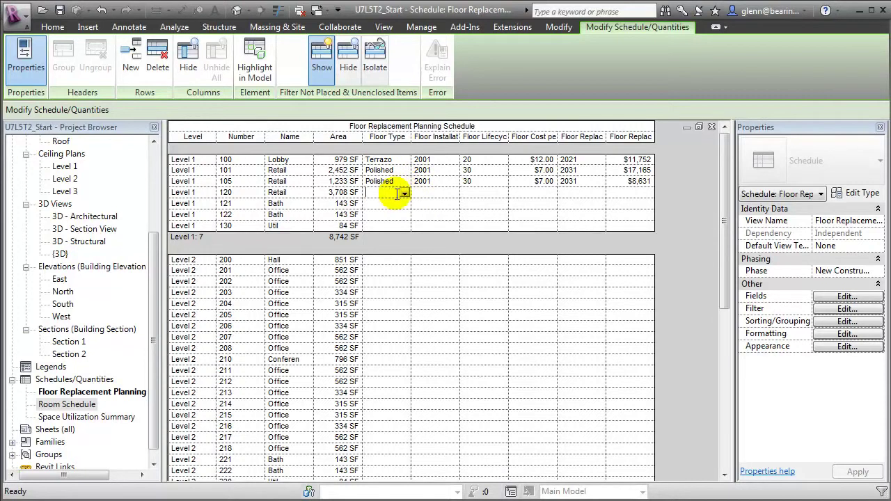
{"action": "type", "text": "Hardwood"}
{"action": "key", "text": "Tab"}
{"action": "type", "text": "2007"}
{"action": "key", "text": "Tab"}
{"action": "type", "text": "5"}
{"action": "key", "text": "Tab"}
{"action": "type", "text": "14"}
{"action": "key", "text": "Tab"}
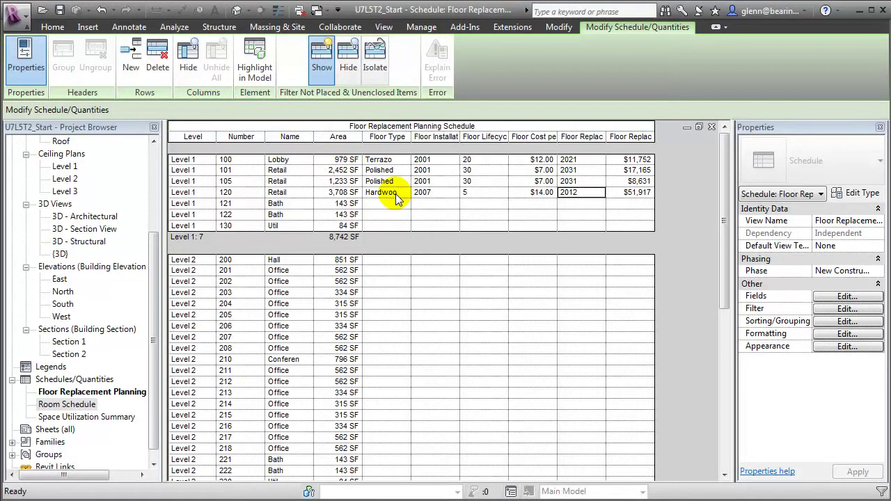
Enter room 201 as Carpet, installed 2008, 5-year lifecycle, $3.00 cost.
{"action": "left_click", "coordinate": [390, 269]}
{"action": "left_click", "coordinate": [391, 270]}
{"action": "type", "text": "Carpet"}
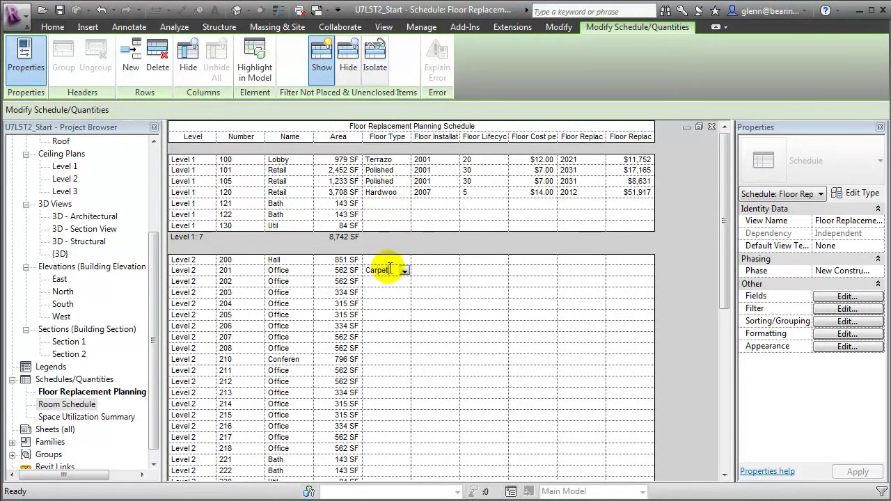
{"action": "key", "text": "Tab"}
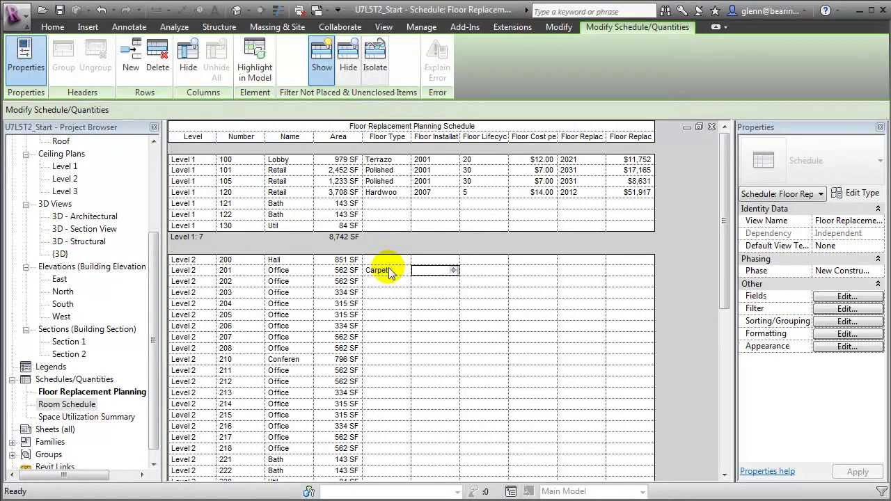
{"action": "type", "text": "2008"}
{"action": "key", "text": "Tab"}
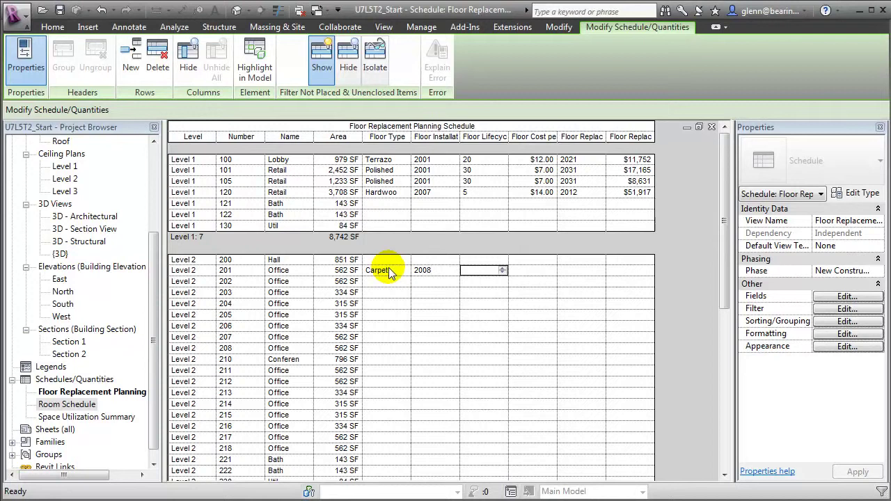
{"action": "type", "text": "5"}
{"action": "key", "text": "Tab"}
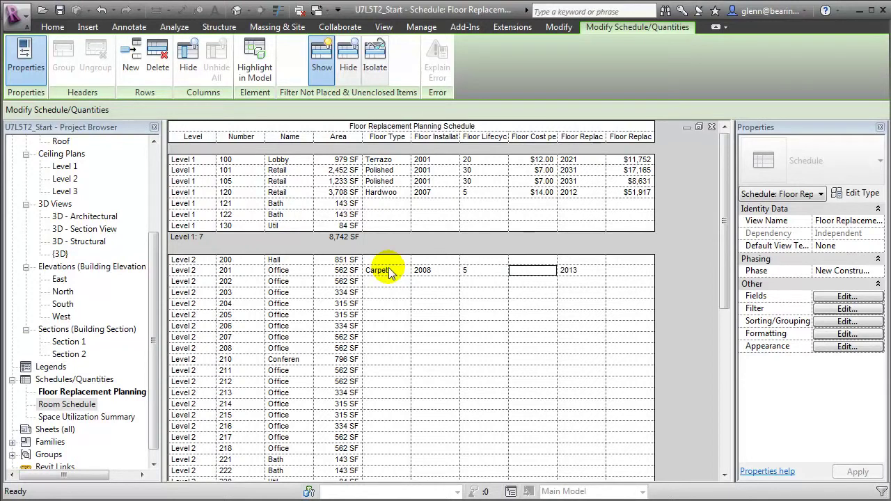
{"action": "type", "text": "3"}
{"action": "key", "text": "Tab"}
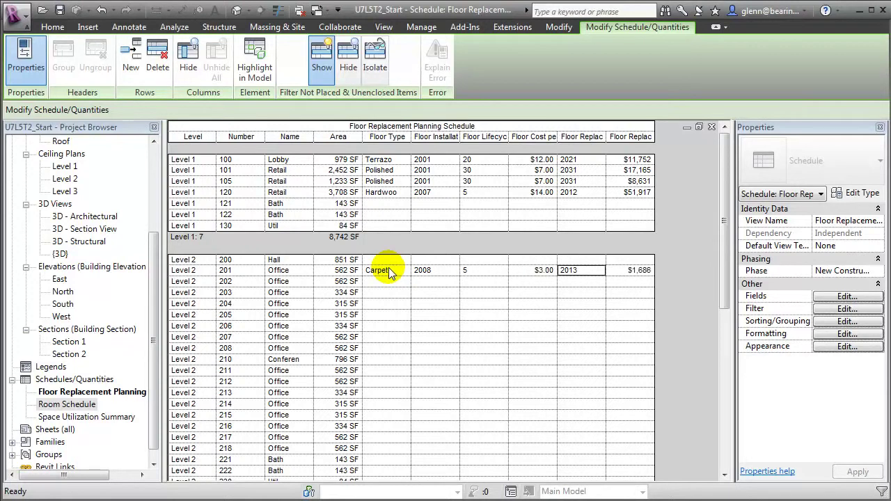
Enter room 202 as Carpet, installed 2007, 5-year lifecycle, $3.00 cost.
{"action": "left_click", "coordinate": [380, 282]}
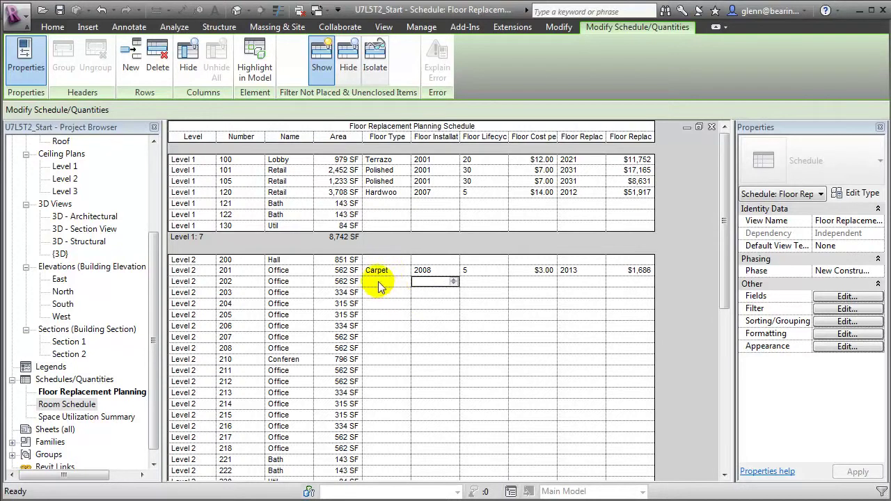
{"action": "type", "text": "Carpet"}
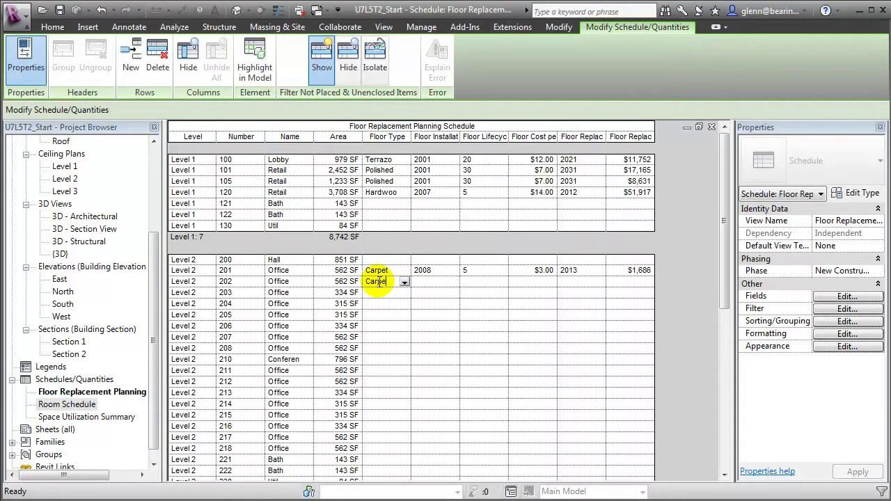
{"action": "key", "text": "Tab"}
{"action": "type", "text": "2007"}
{"action": "key", "text": "Tab"}
{"action": "type", "text": "5"}
{"action": "key", "text": "Tab"}
{"action": "type", "text": "3"}
{"action": "key", "text": "Tab"}
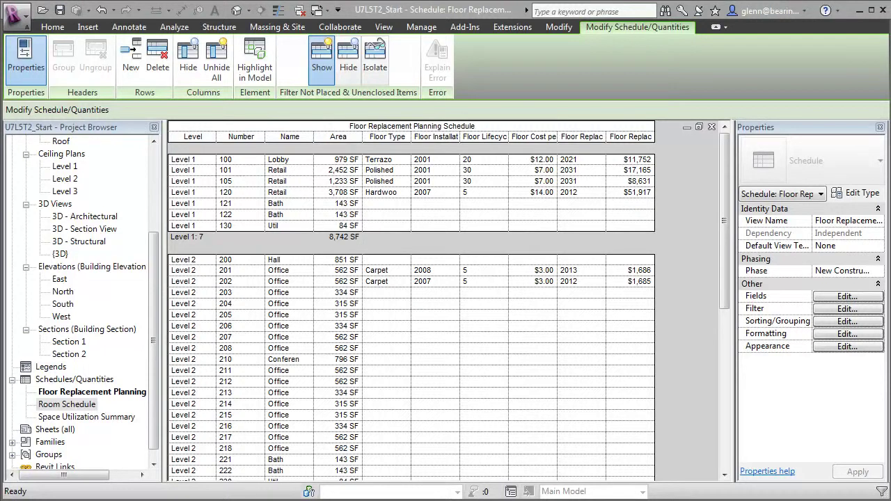
Create a new 'Lifecycle Data' group in the Shared Parameters editor.
{"action": "left_click", "coordinate": [427, 29]}
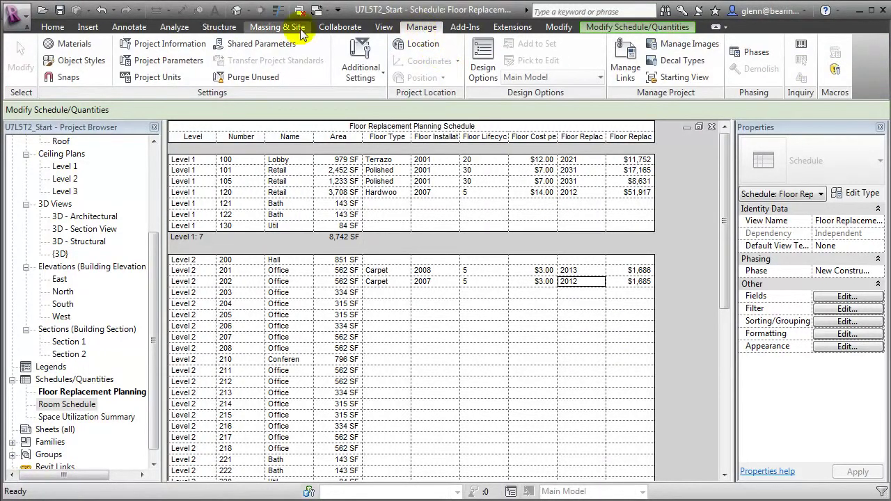
{"action": "left_click", "coordinate": [261, 43]}
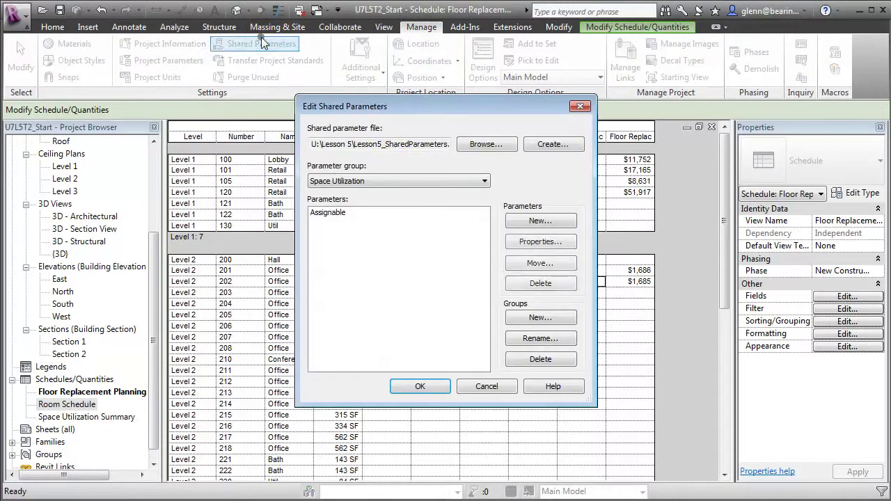
{"action": "left_click", "coordinate": [561, 317]}
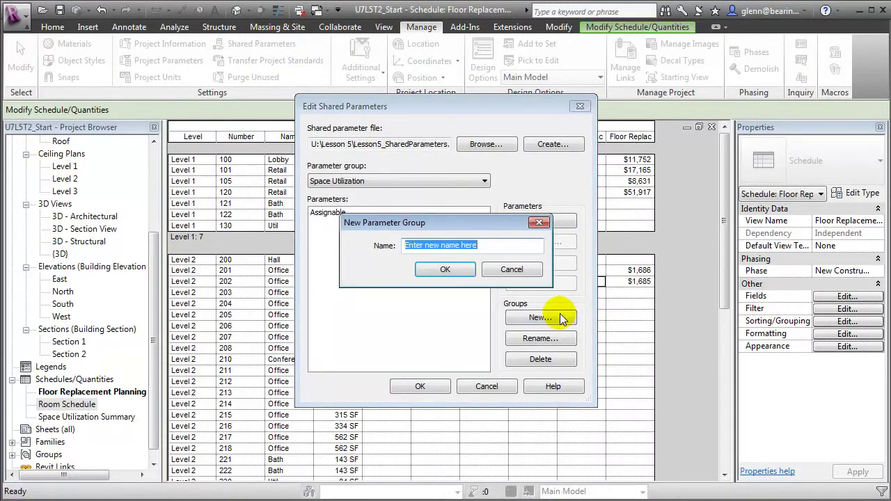
{"action": "type", "text": "Lifecycle Data"}
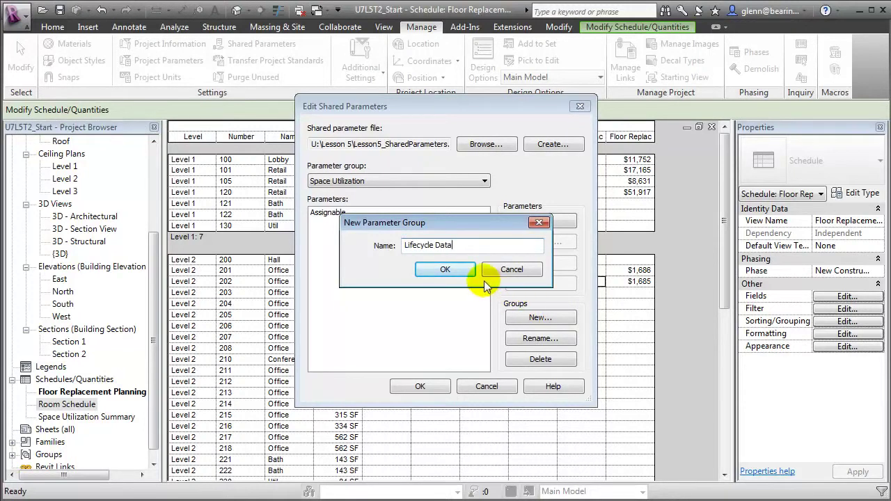
{"action": "left_click", "coordinate": [446, 270]}
Add an Installation Year parameter and an Integer Lifecycle parameter to the group.
{"action": "left_click", "coordinate": [537, 222]}
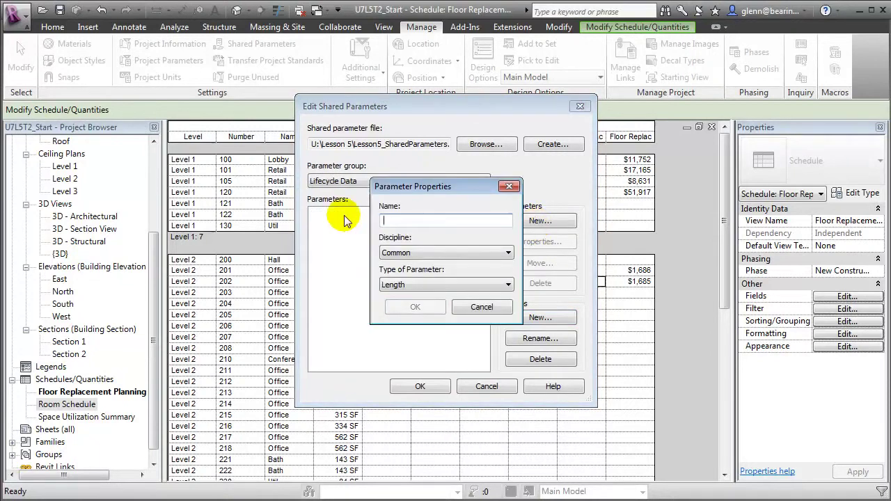
{"action": "type", "text": "Instal"}
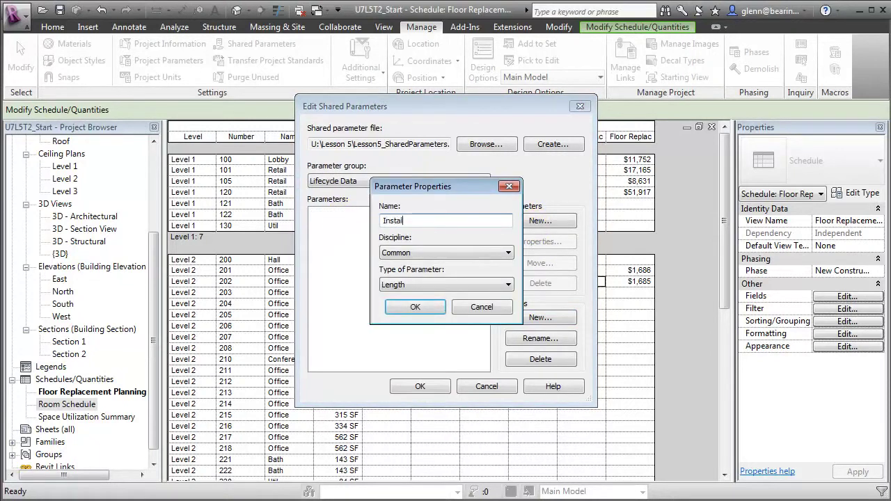
{"action": "type", "text": "lation"}
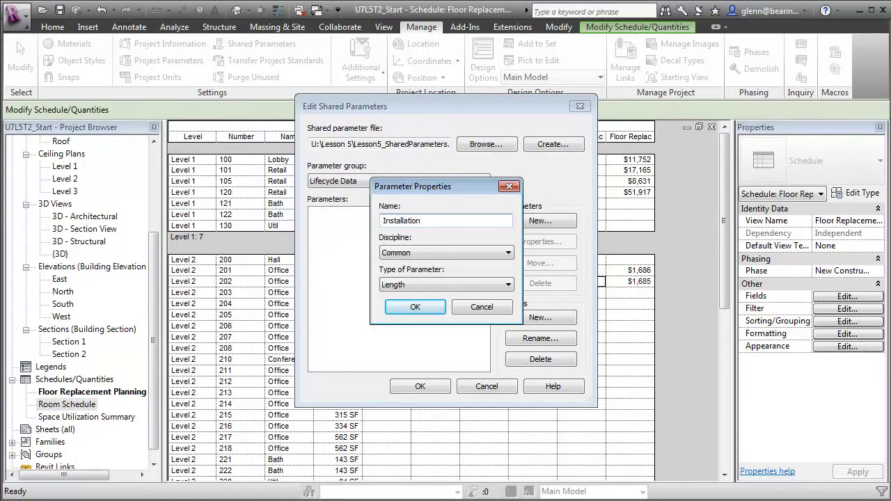
{"action": "left_click", "coordinate": [407, 284]}
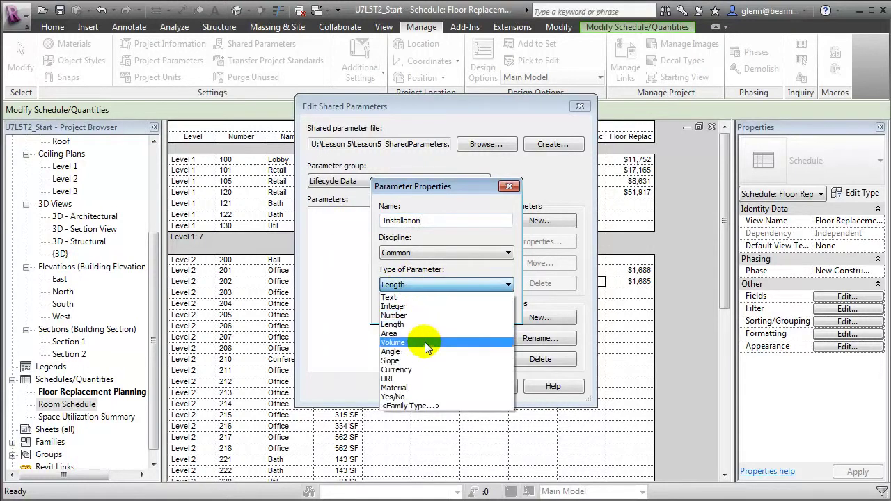
{"action": "left_click", "coordinate": [420, 306]}
{"action": "left_click", "coordinate": [422, 307]}
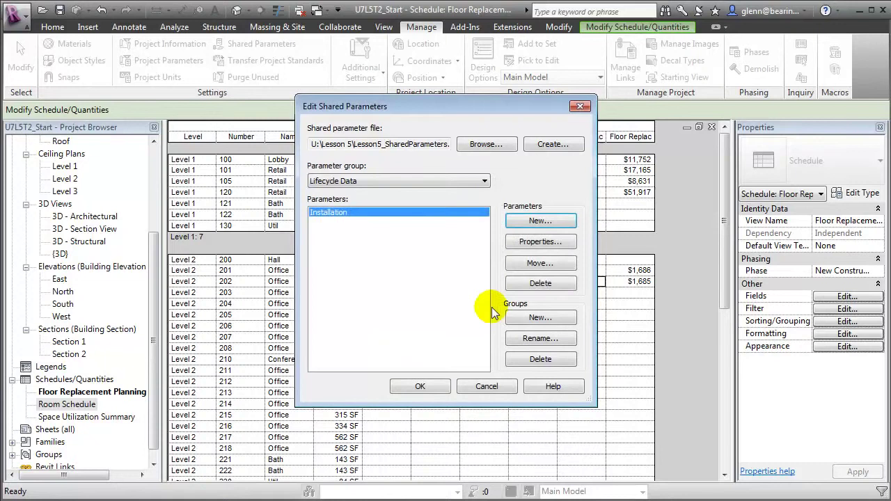
{"action": "left_click", "coordinate": [552, 221]}
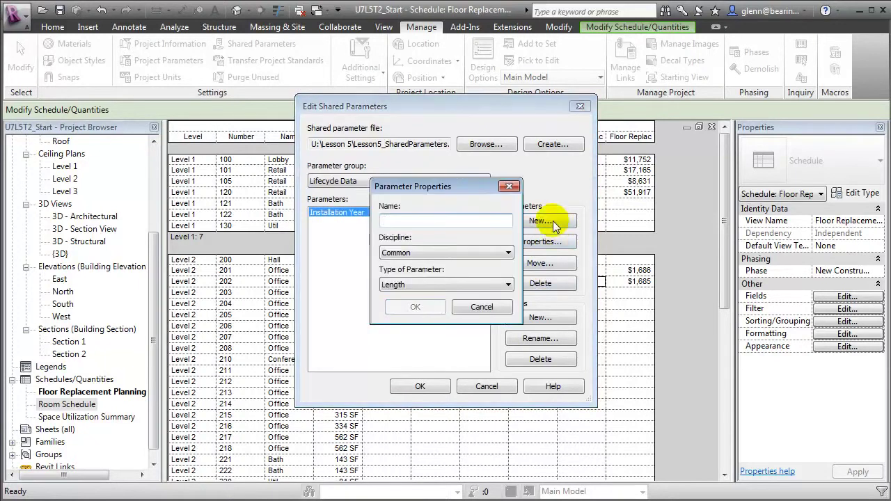
{"action": "type", "text": "Lifecycle"}
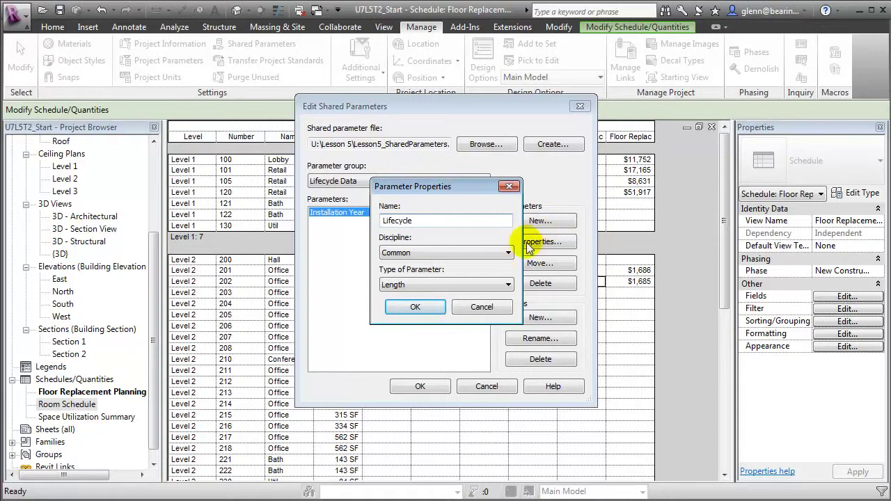
{"action": "left_click", "coordinate": [434, 283]}
{"action": "left_click", "coordinate": [426, 305]}
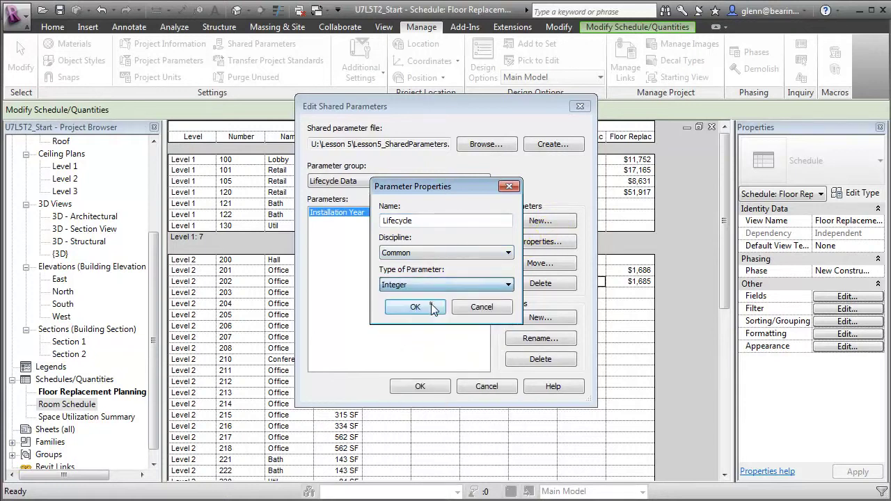
{"action": "left_click", "coordinate": [415, 307]}
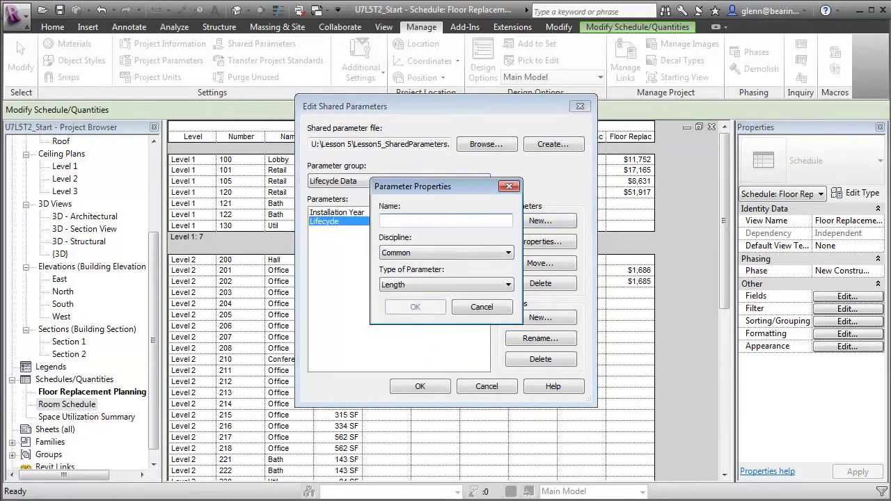
Add a Currency Replacement Cost parameter and save the shared parameters.
{"action": "type", "text": "Replacement Cost"}
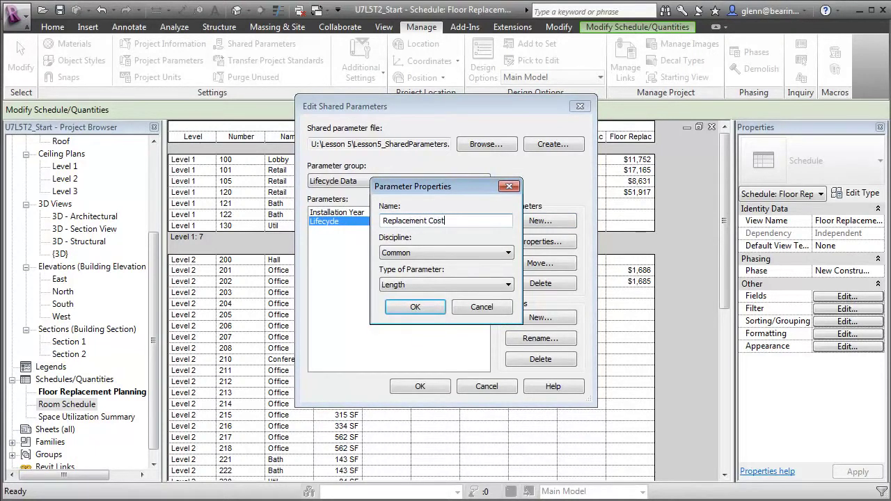
{"action": "left_click", "coordinate": [449, 282]}
{"action": "left_click", "coordinate": [416, 372]}
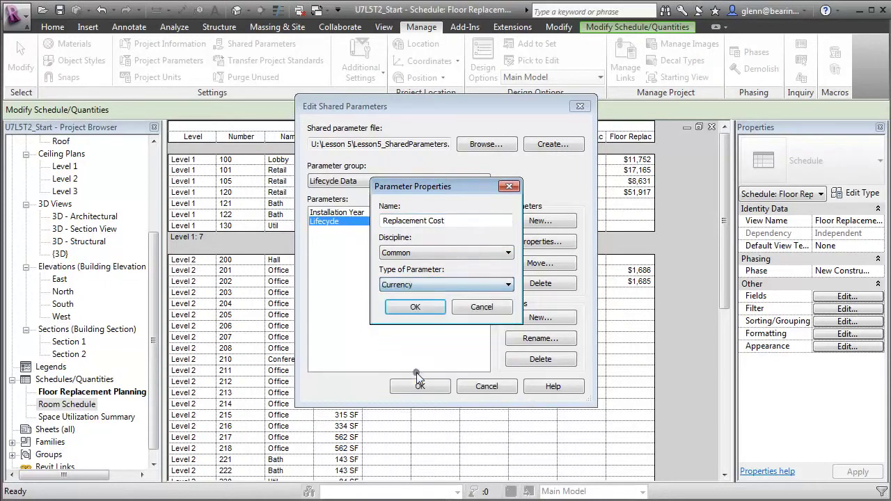
{"action": "left_click", "coordinate": [415, 307]}
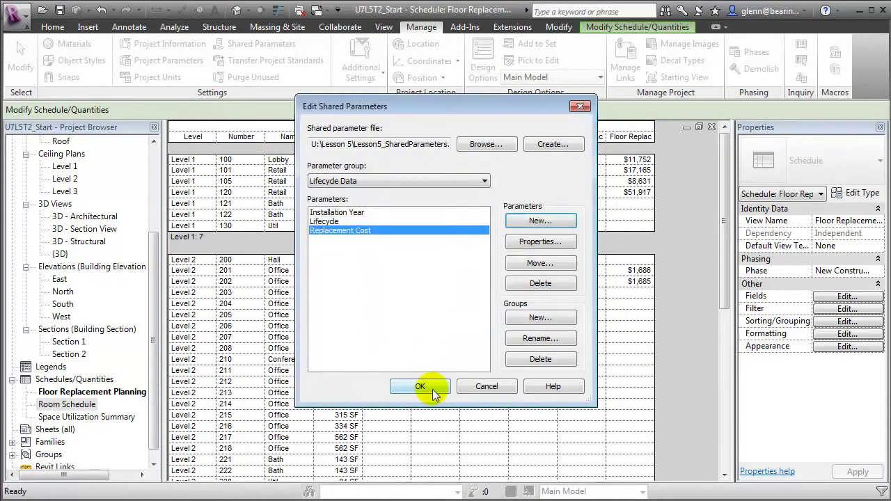
{"action": "left_click", "coordinate": [431, 387]}
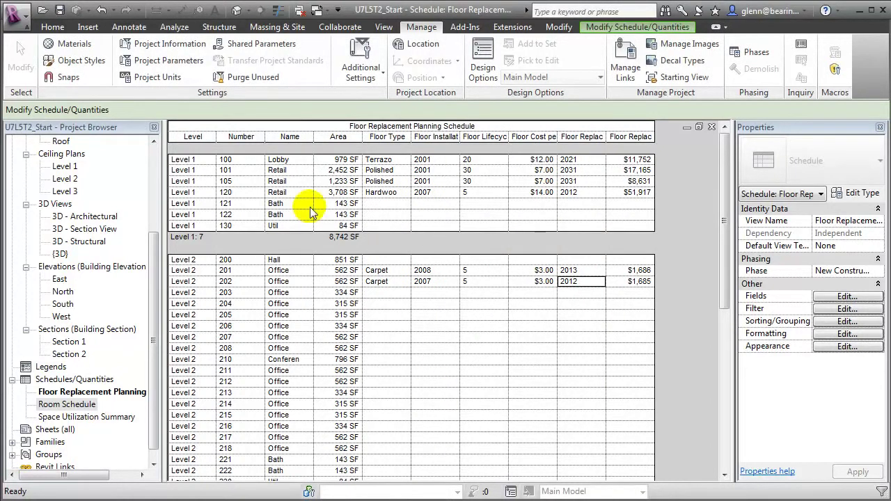
Add shared Installation Year as a project parameter for Doors, Furniture, Plumbing Fixtures and Windows.
{"action": "left_click", "coordinate": [189, 61]}
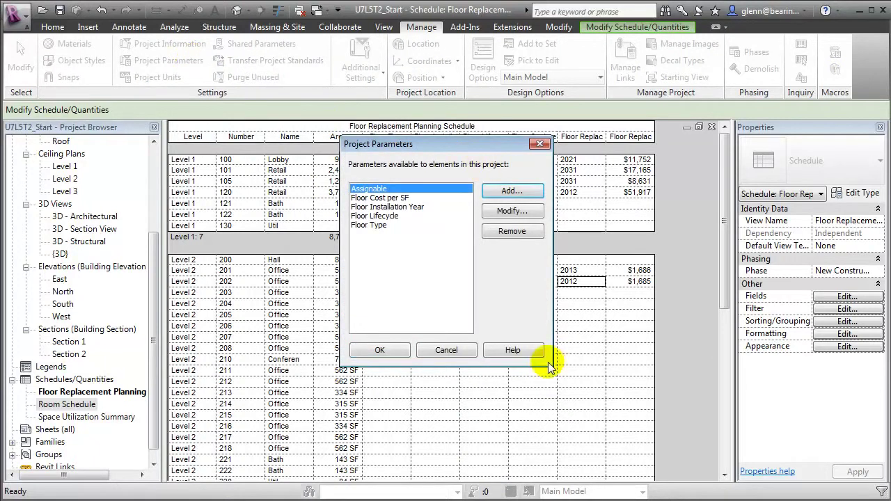
{"action": "left_click", "coordinate": [510, 197]}
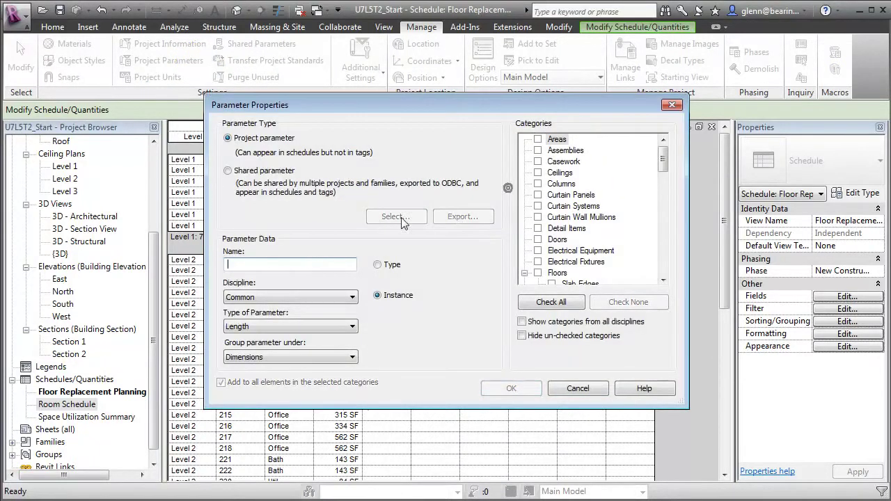
{"action": "left_click", "coordinate": [278, 172]}
{"action": "left_click", "coordinate": [394, 217]}
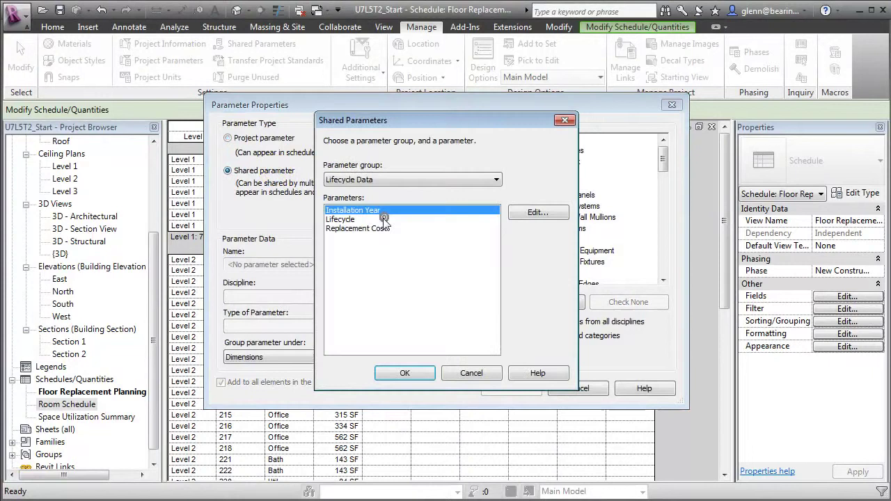
{"action": "left_click", "coordinate": [405, 374]}
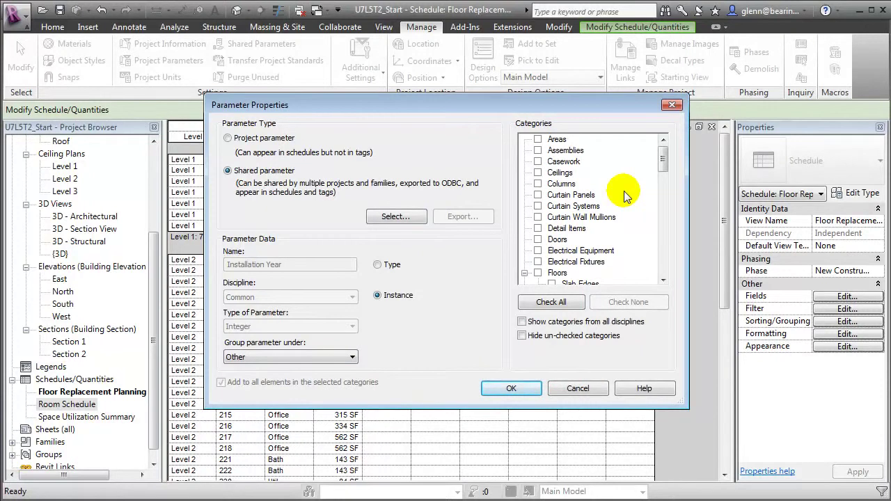
{"action": "left_click", "coordinate": [537, 239]}
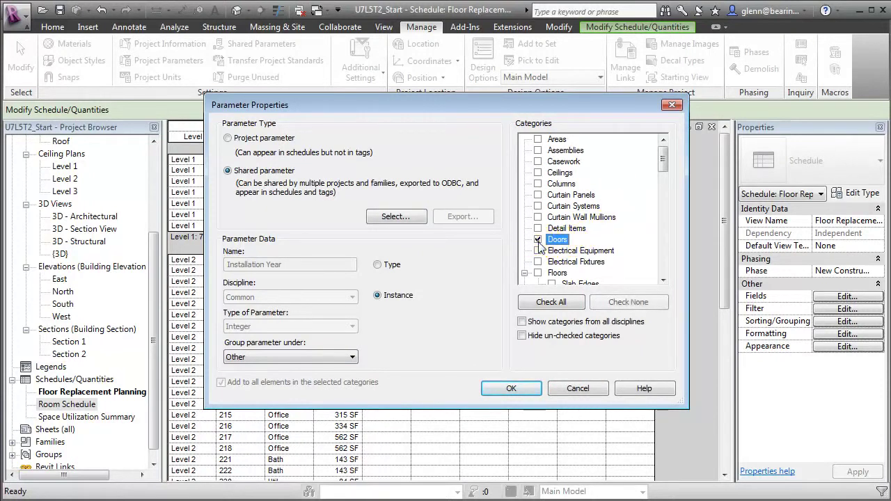
{"action": "left_click", "coordinate": [664, 281]}
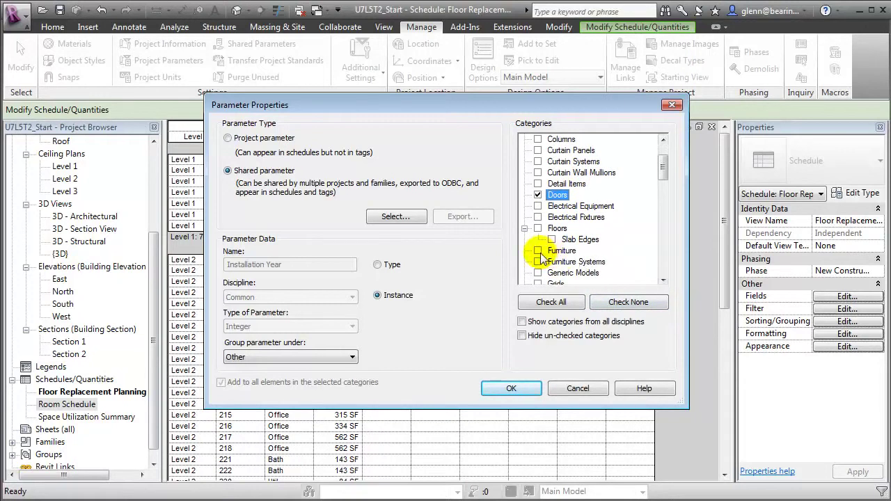
{"action": "left_click", "coordinate": [538, 250]}
{"action": "left_click", "coordinate": [663, 280]}
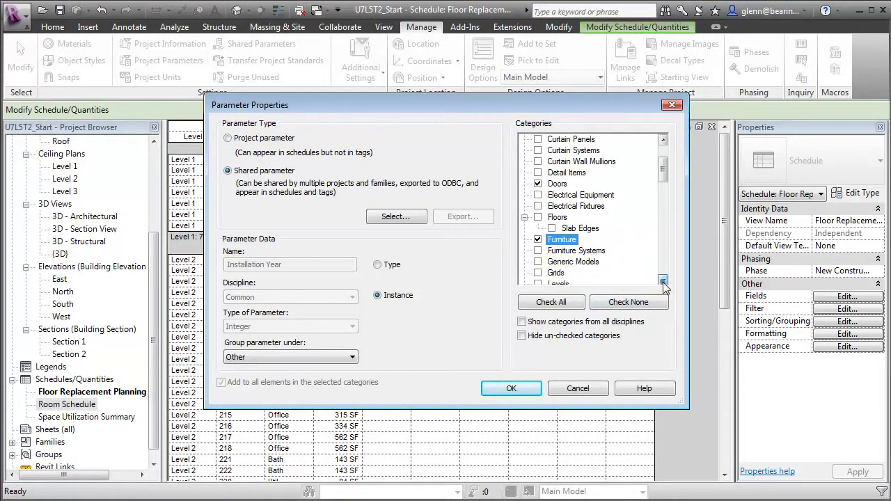
{"action": "left_click", "coordinate": [662, 281]}
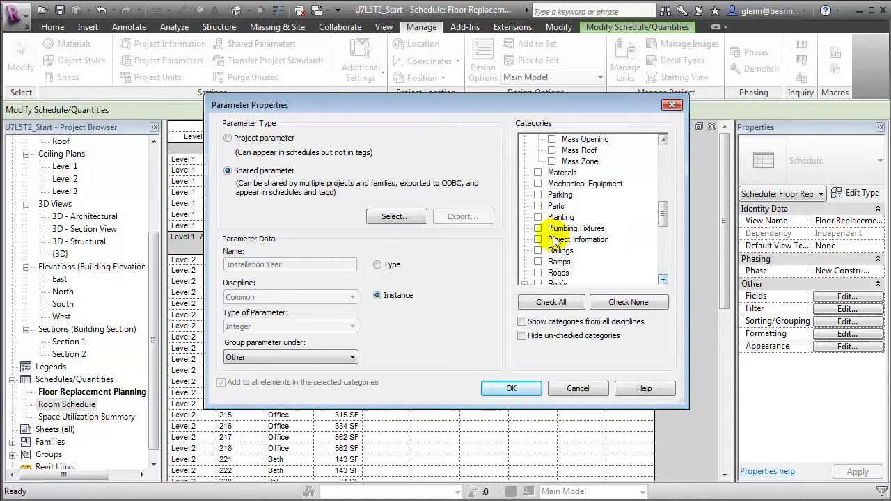
{"action": "left_click", "coordinate": [538, 228]}
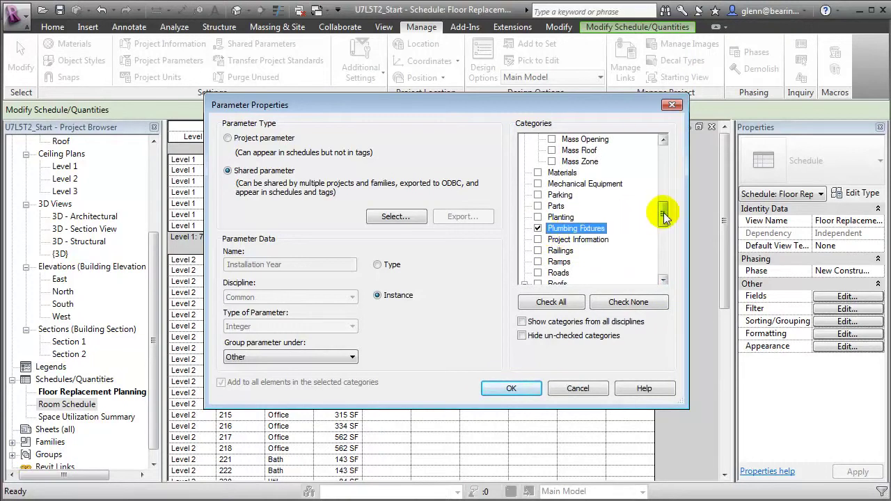
{"action": "left_click_drag", "start_coordinate": [663, 214], "coordinate": [662, 261]}
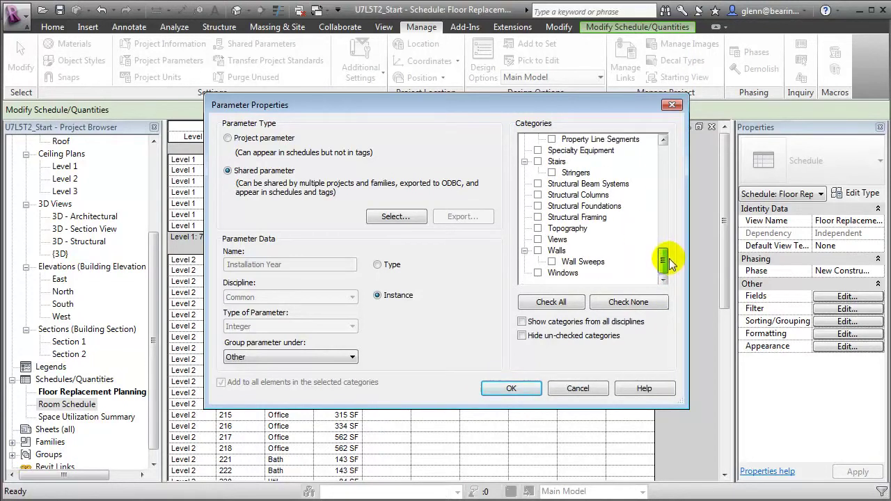
{"action": "left_click", "coordinate": [538, 272]}
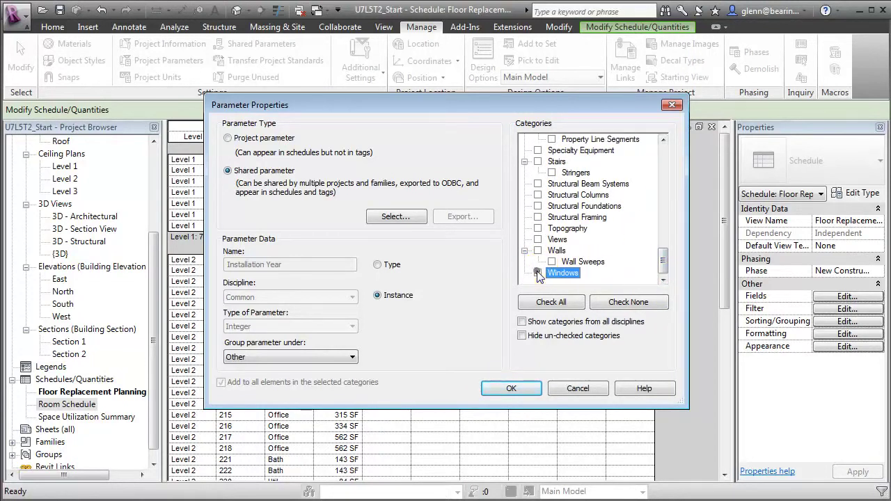
{"action": "left_click", "coordinate": [514, 389]}
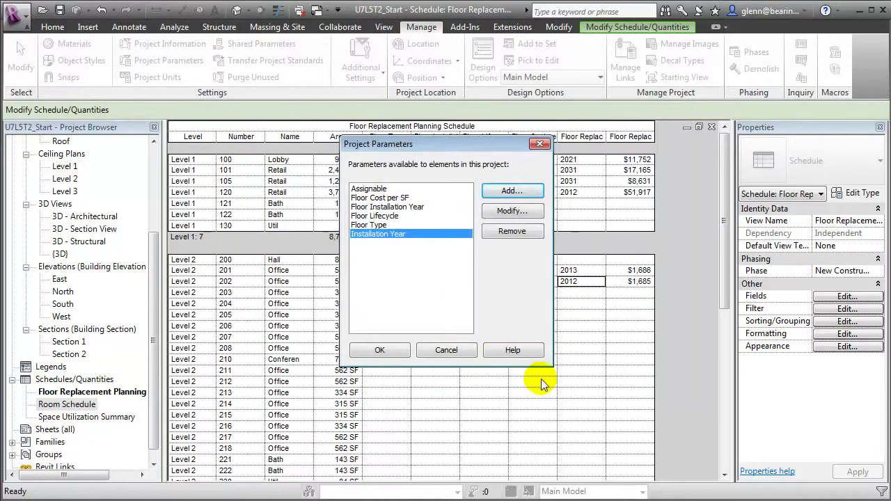
Add shared Lifecycle as a project parameter for Doors, Furniture, Plumbing Fixtures and Windows.
{"action": "left_click", "coordinate": [512, 191]}
{"action": "left_click", "coordinate": [290, 175]}
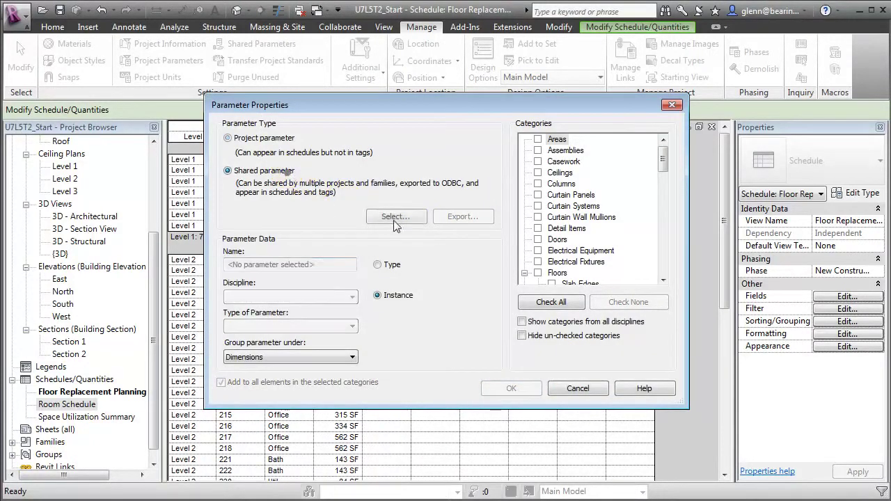
{"action": "left_click", "coordinate": [395, 217]}
{"action": "left_click", "coordinate": [344, 220]}
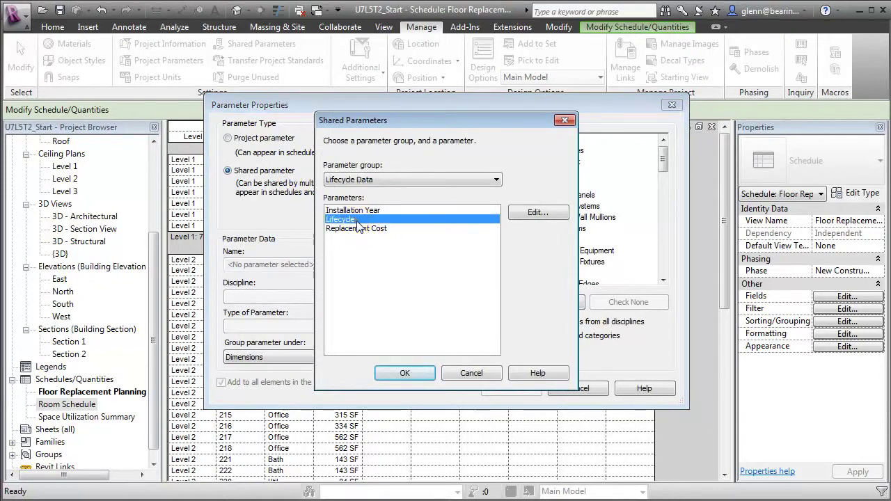
{"action": "left_click", "coordinate": [418, 373]}
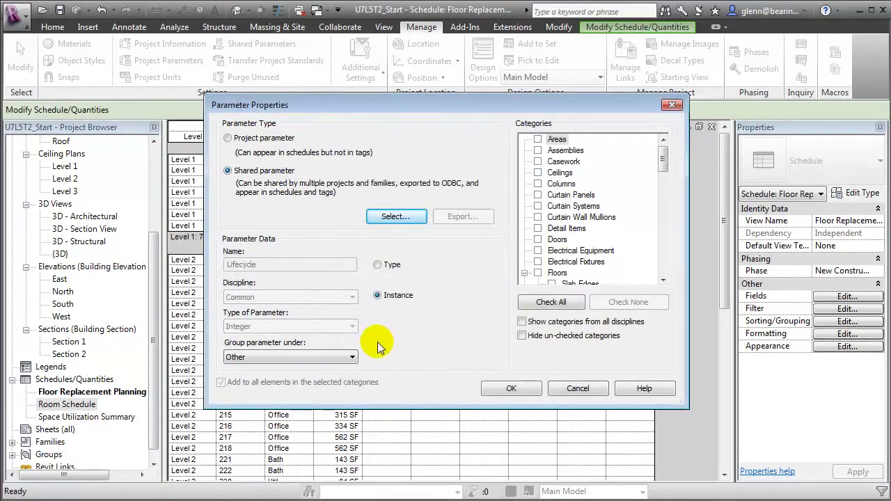
{"action": "left_click", "coordinate": [538, 239]}
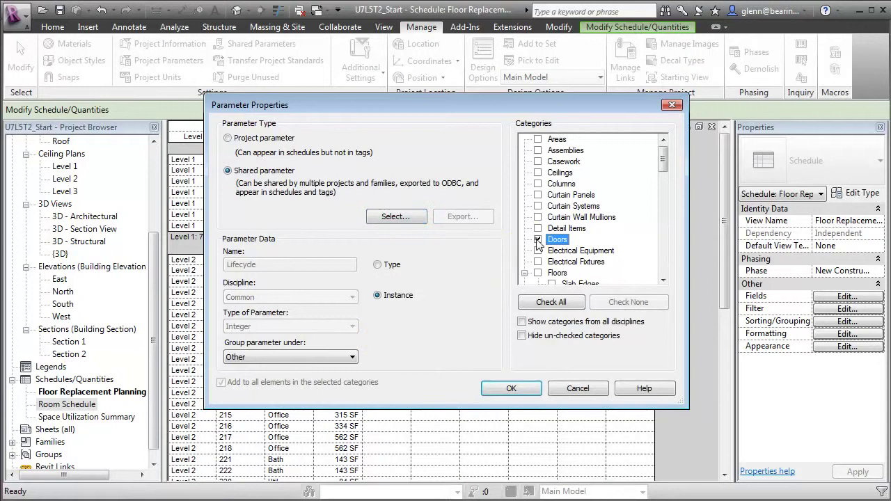
{"action": "left_click_drag", "start_coordinate": [665, 159], "coordinate": [667, 182]}
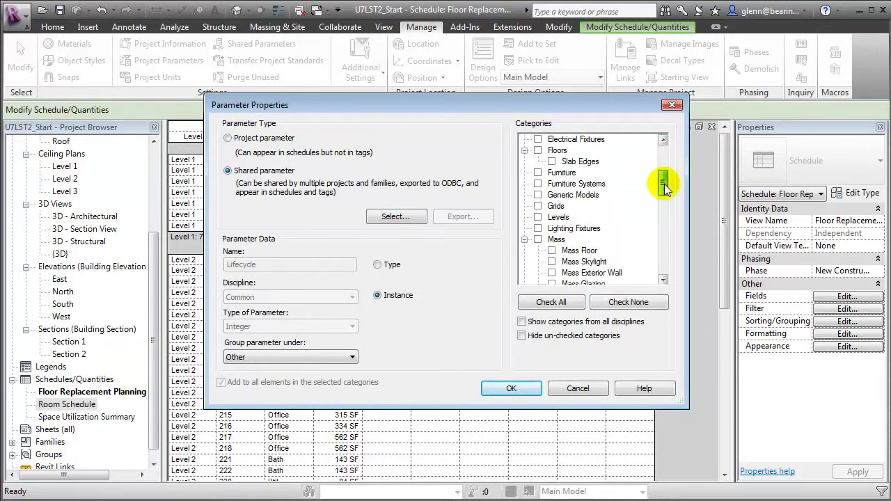
{"action": "left_click", "coordinate": [537, 172]}
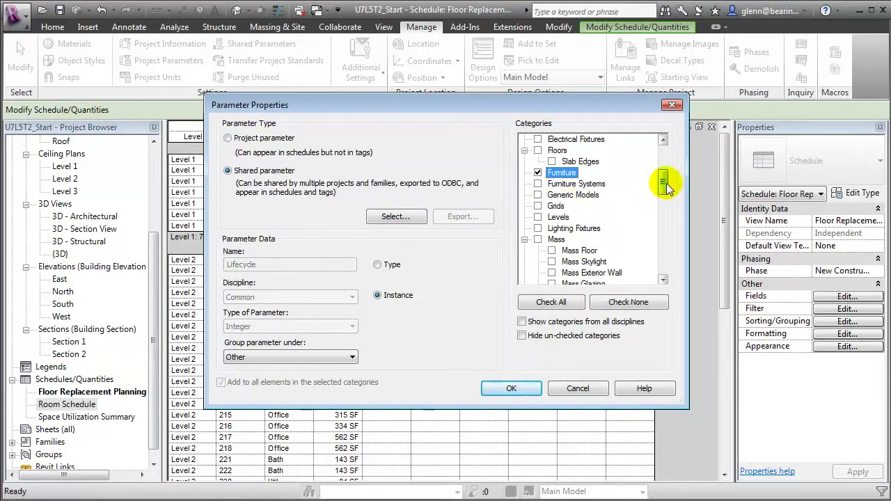
{"action": "left_click_drag", "start_coordinate": [665, 180], "coordinate": [665, 217]}
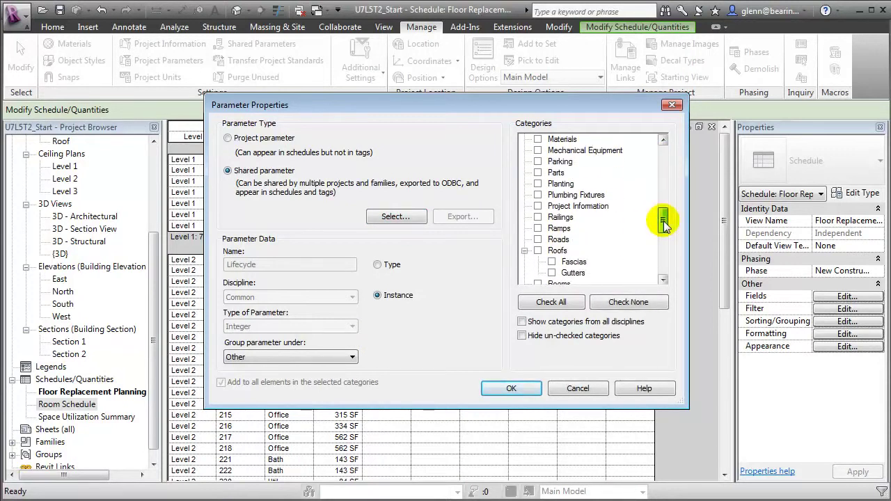
{"action": "left_click", "coordinate": [537, 197]}
{"action": "left_click_drag", "start_coordinate": [663, 220], "coordinate": [666, 263]}
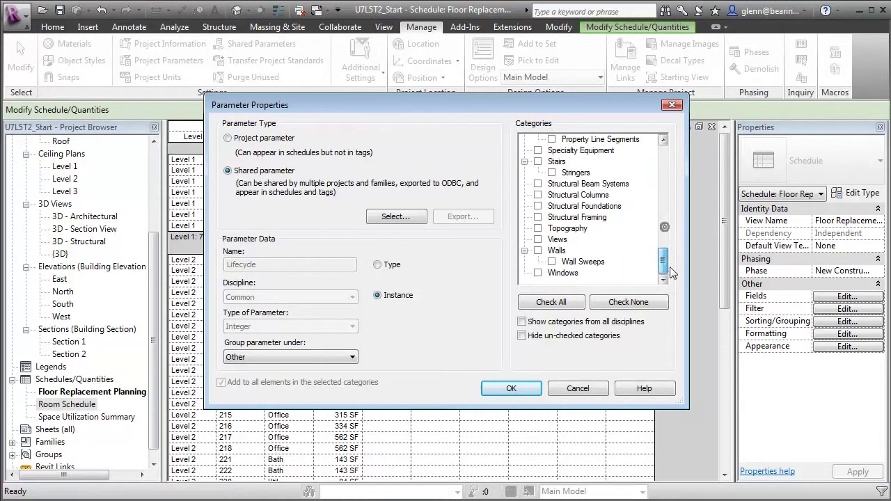
{"action": "left_click", "coordinate": [537, 273]}
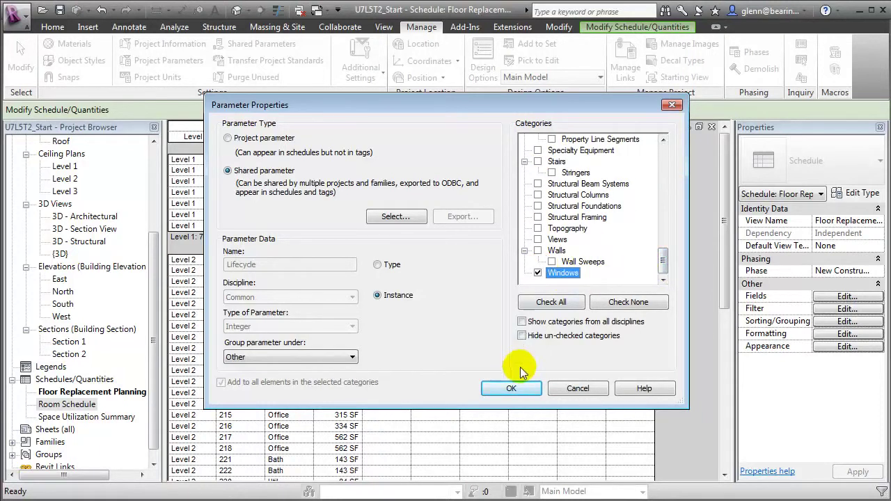
{"action": "left_click", "coordinate": [513, 389]}
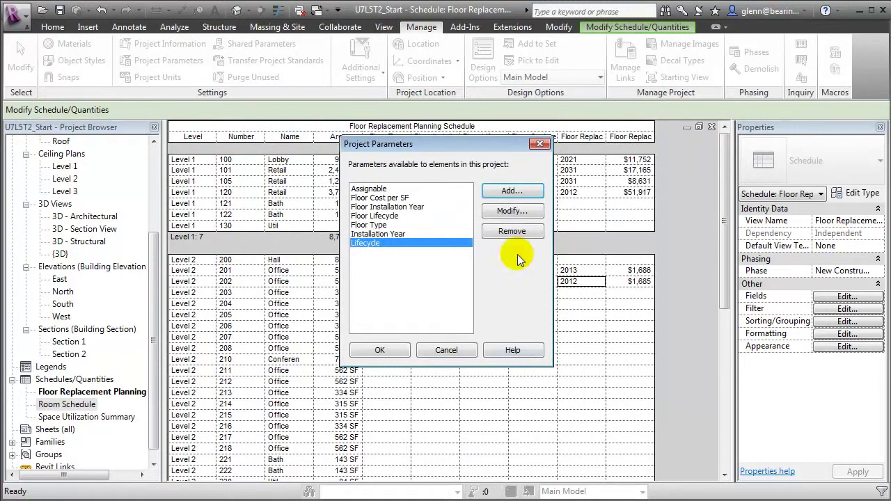
Add shared Replacement Cost for Doors, Furniture, Plumbing Fixtures and Windows, then close Project Parameters.
{"action": "left_click", "coordinate": [512, 192]}
{"action": "left_click", "coordinate": [287, 172]}
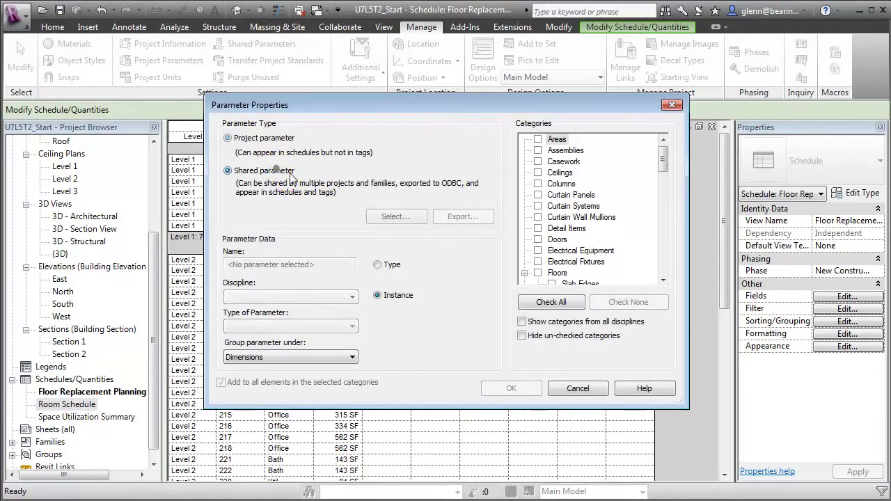
{"action": "left_click", "coordinate": [395, 217]}
{"action": "left_click", "coordinate": [371, 228]}
{"action": "left_click", "coordinate": [403, 374]}
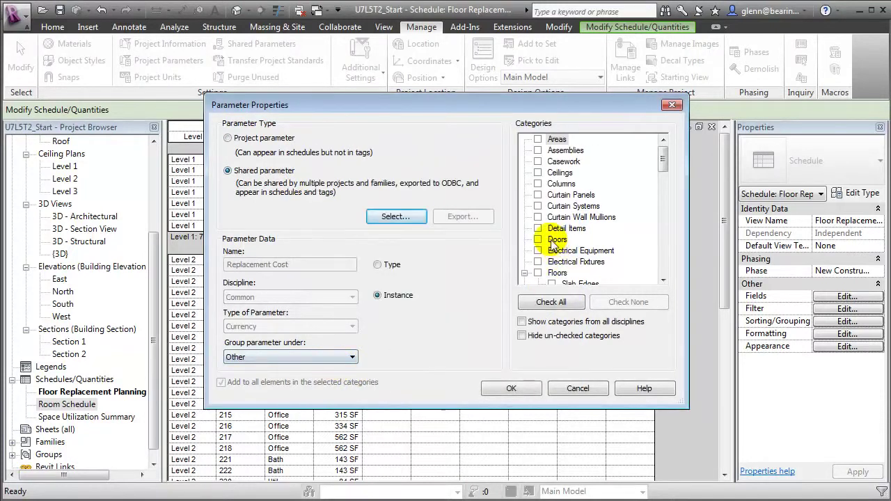
{"action": "left_click", "coordinate": [538, 239]}
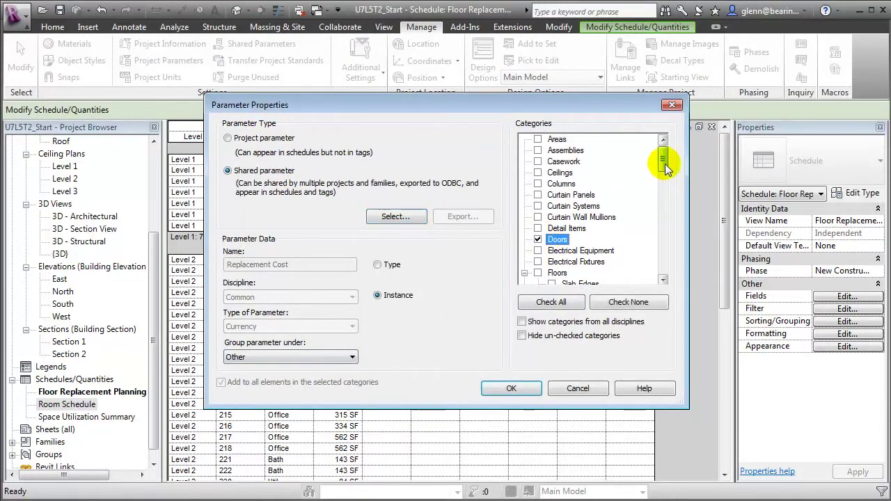
{"action": "left_click_drag", "start_coordinate": [665, 167], "coordinate": [664, 177]}
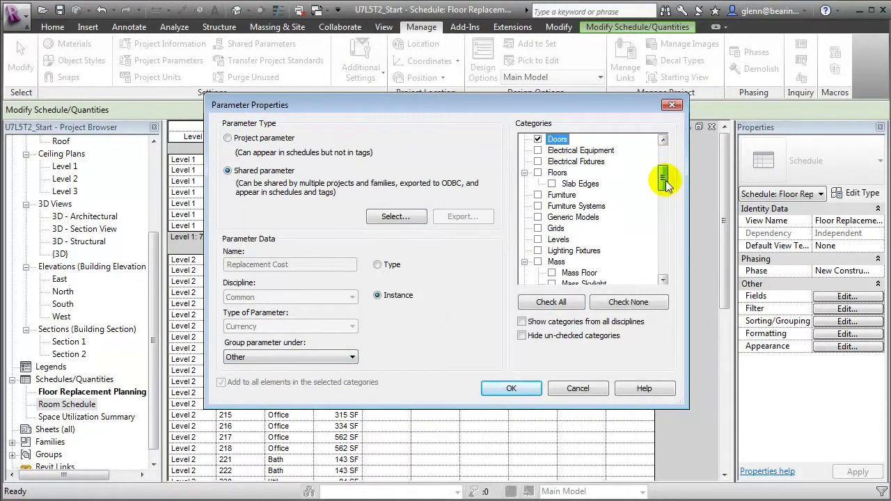
{"action": "left_click", "coordinate": [538, 194]}
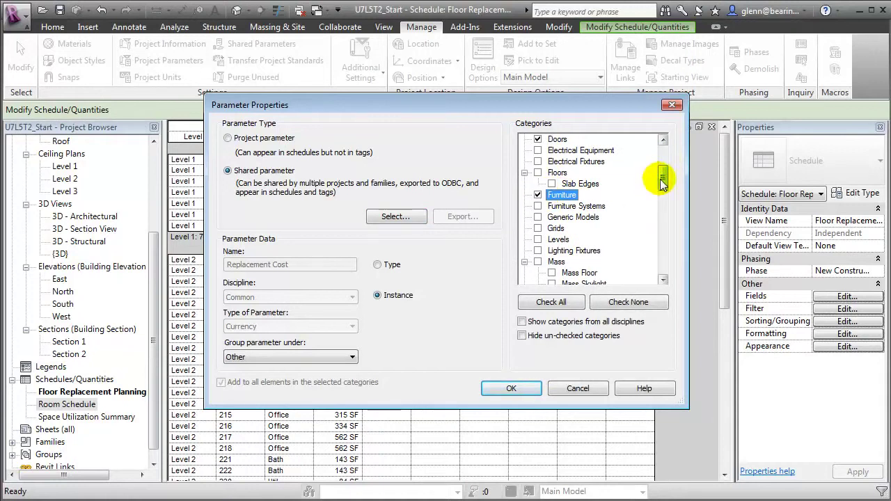
{"action": "left_click_drag", "start_coordinate": [660, 180], "coordinate": [667, 276]}
{"action": "left_click", "coordinate": [545, 252]}
{"action": "left_click", "coordinate": [537, 277]}
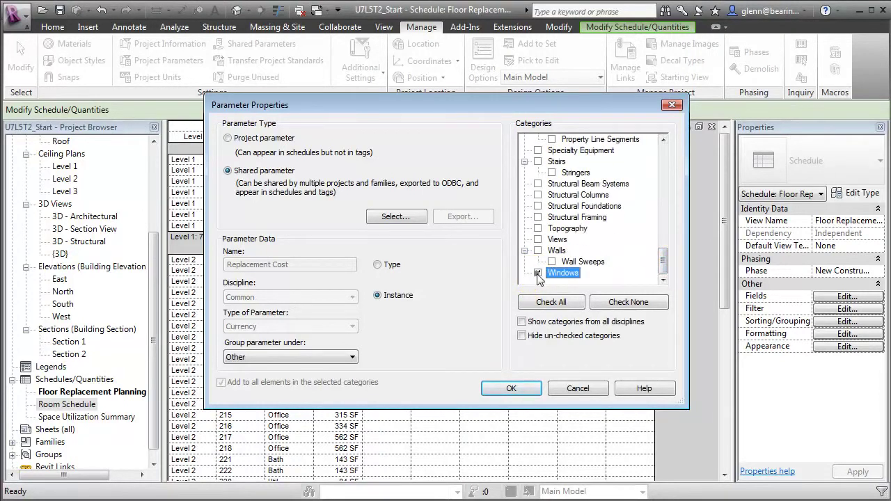
{"action": "left_click", "coordinate": [511, 389]}
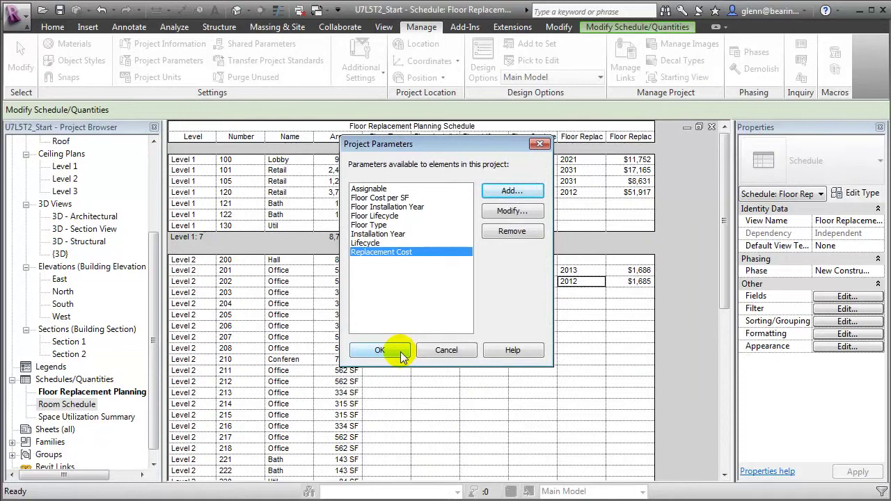
{"action": "left_click", "coordinate": [401, 353]}
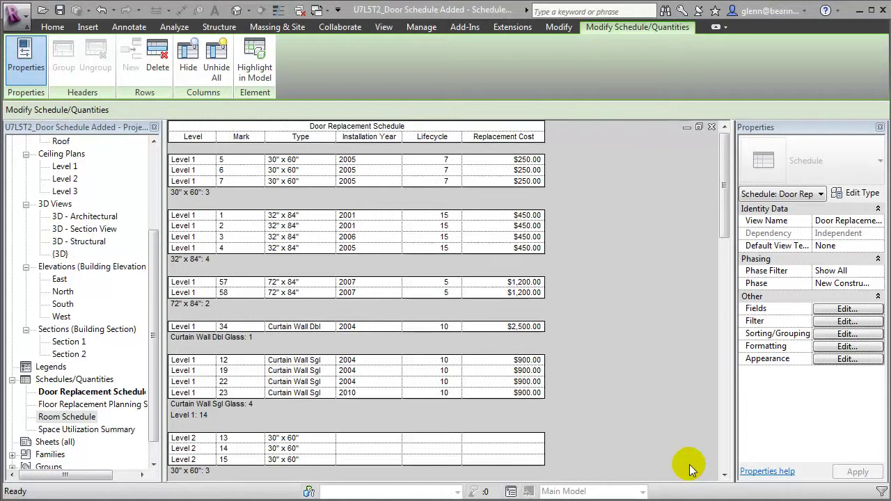
Add an integer calculated field 'Replacement Year' with formula Installation Year + Lifecycle.
{"action": "left_click", "coordinate": [845, 310]}
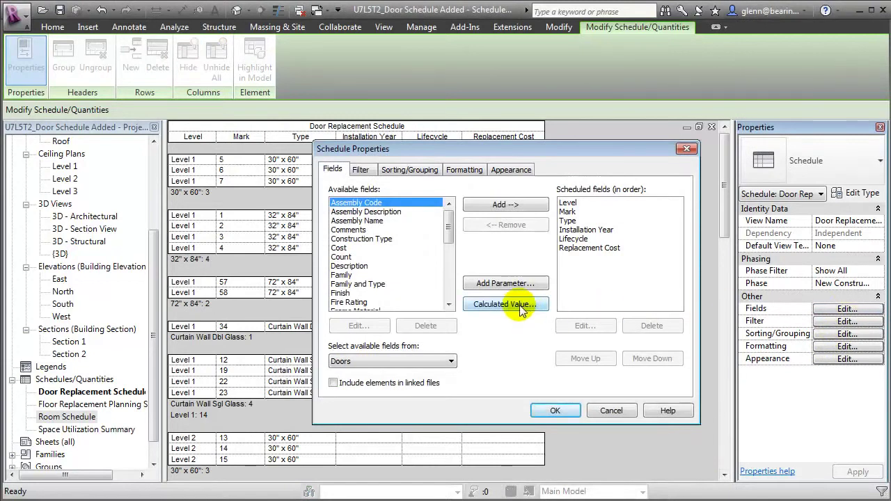
{"action": "left_click", "coordinate": [520, 305]}
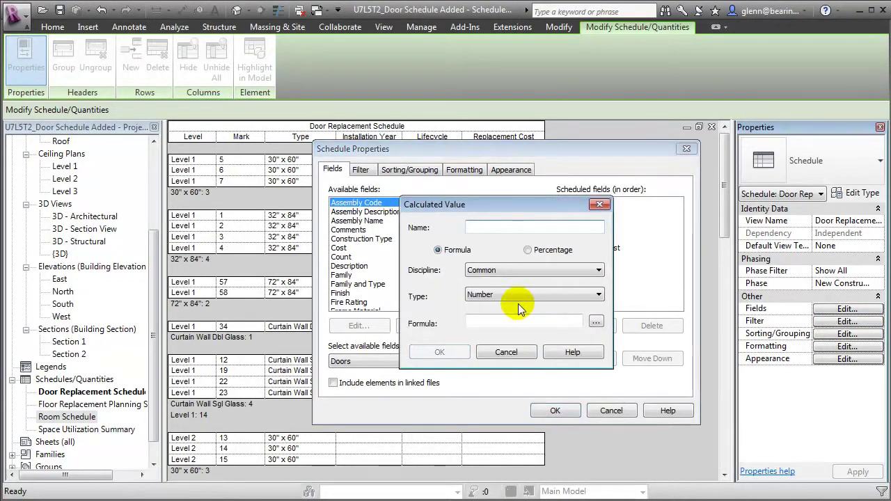
{"action": "type", "text": "Replacement Year"}
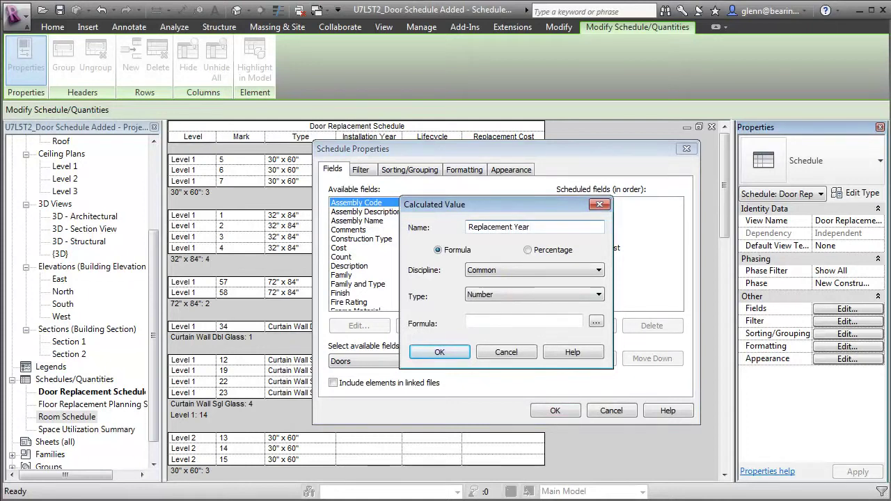
{"action": "left_click", "coordinate": [516, 294]}
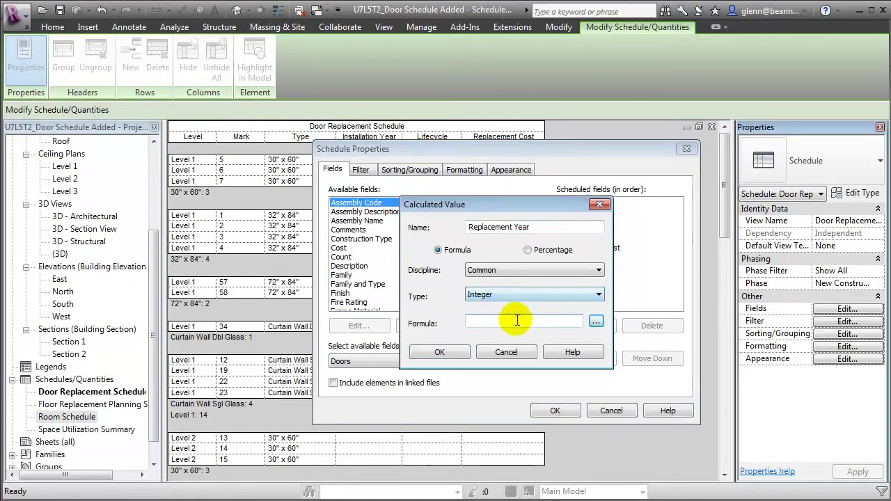
{"action": "left_click", "coordinate": [517, 321]}
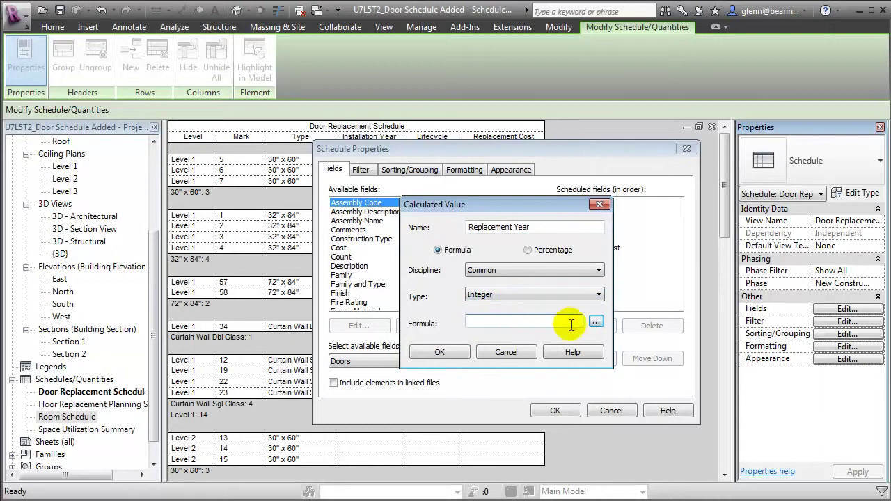
{"action": "left_click", "coordinate": [597, 321]}
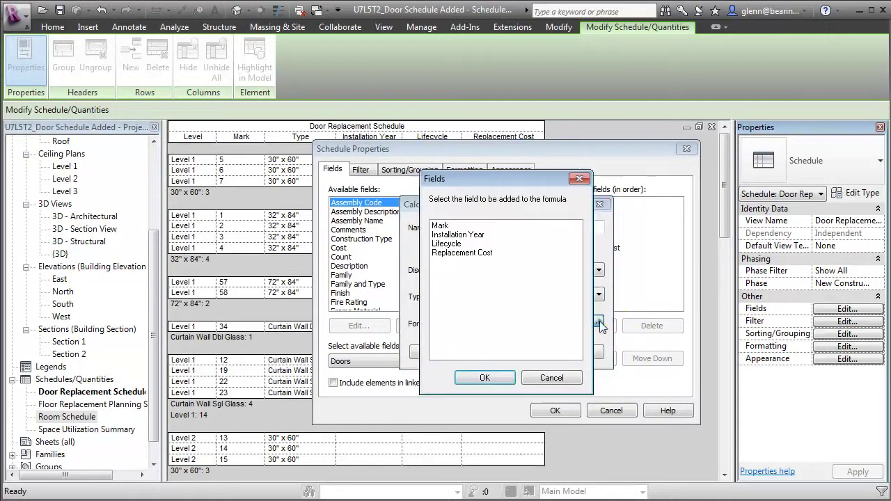
{"action": "left_click", "coordinate": [447, 235]}
{"action": "double_click", "coordinate": [452, 236]}
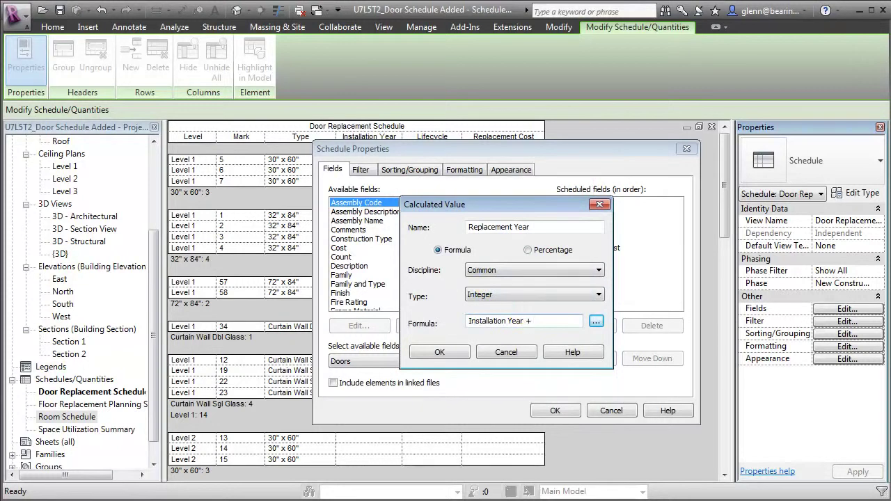
{"action": "left_click", "coordinate": [596, 321]}
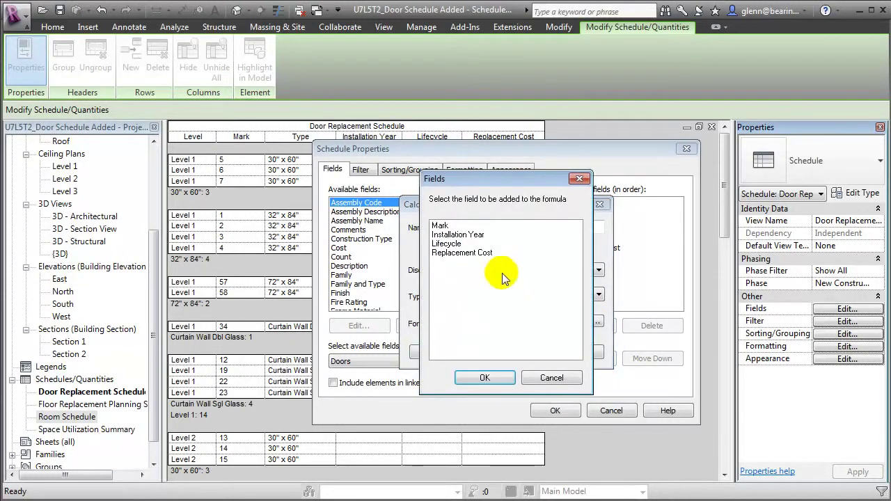
{"action": "left_click", "coordinate": [449, 244]}
{"action": "left_click", "coordinate": [484, 376]}
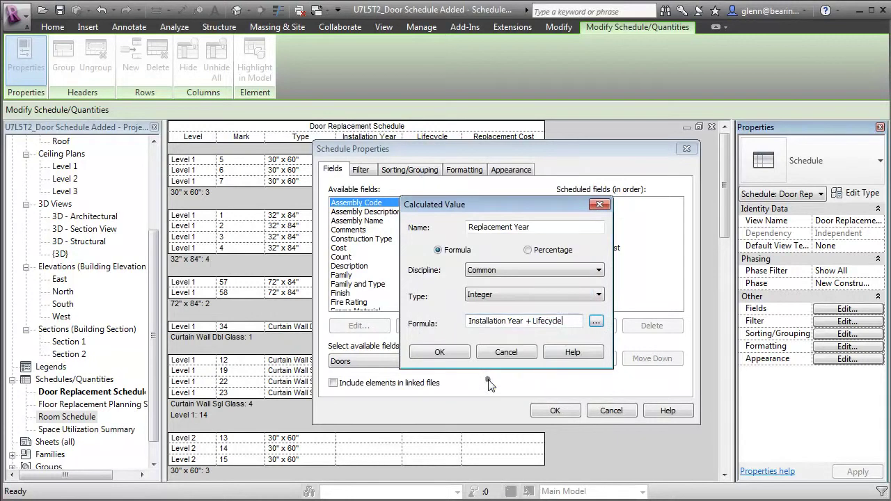
{"action": "left_click", "coordinate": [442, 353]}
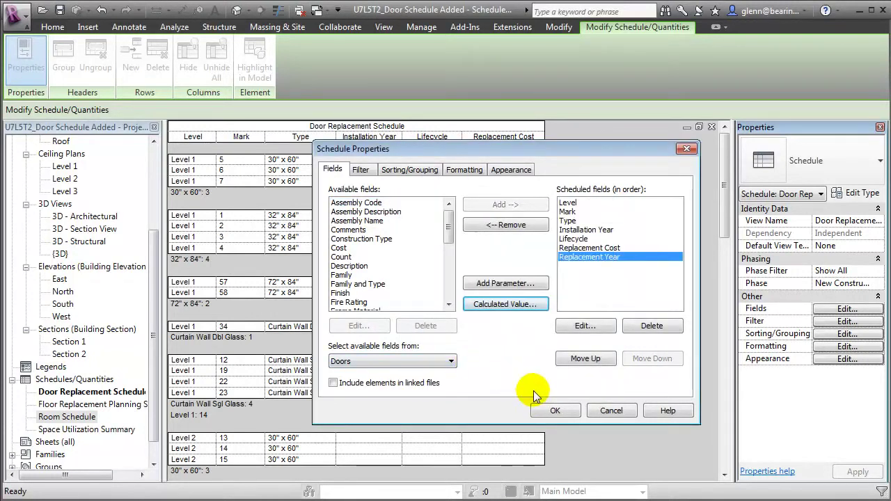
{"action": "left_click", "coordinate": [551, 411]}
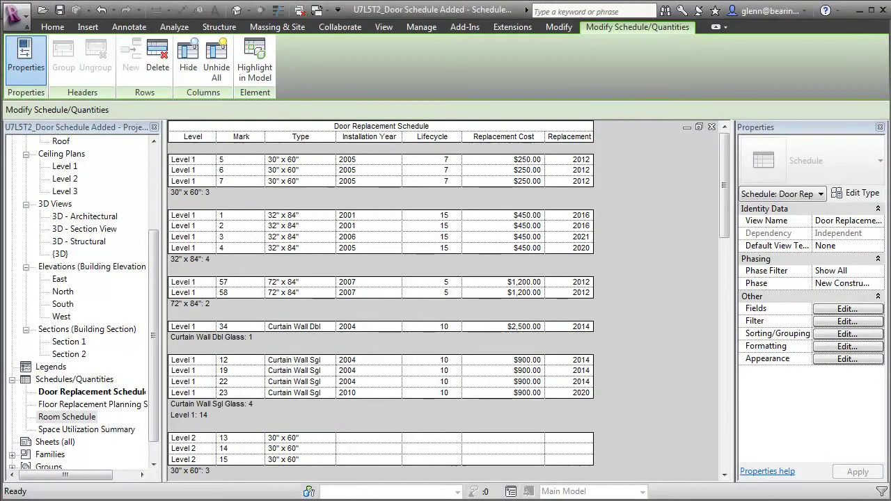
Conditionally format Replacement Cost where Replacement Year is less than or equal to 2013.
{"action": "left_click", "coordinate": [829, 347]}
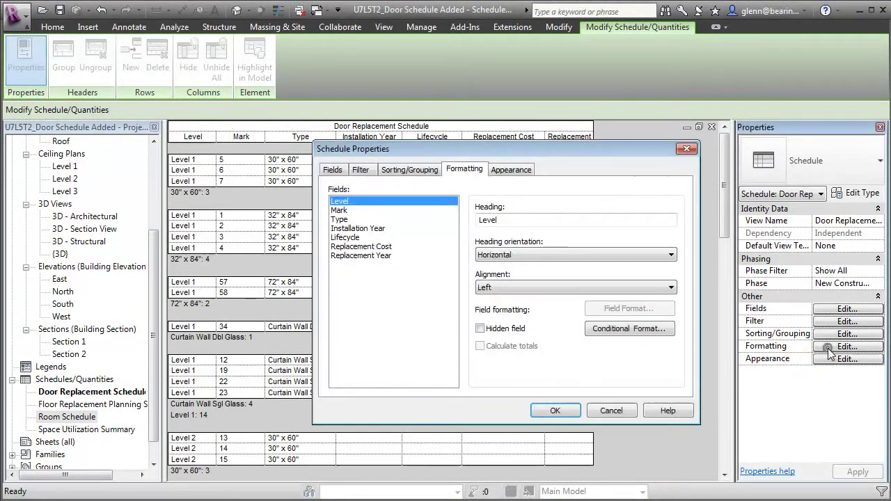
{"action": "left_click", "coordinate": [376, 247]}
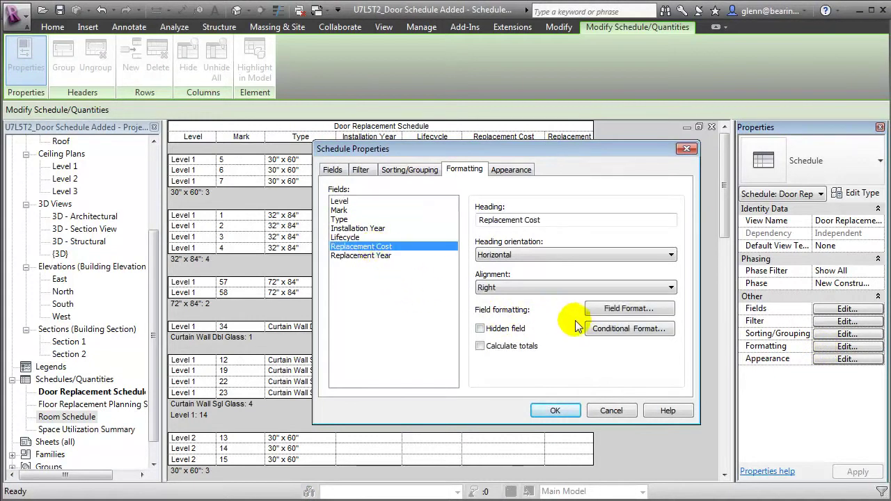
{"action": "left_click", "coordinate": [597, 329]}
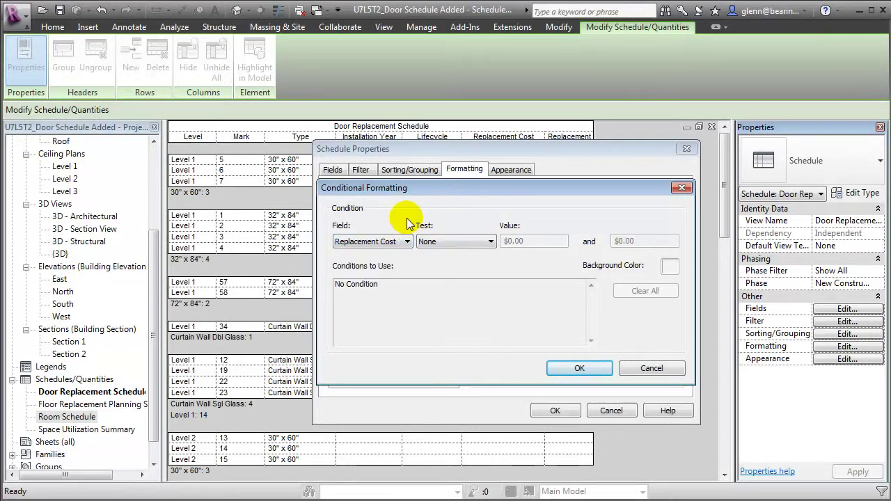
{"action": "left_click", "coordinate": [402, 241]}
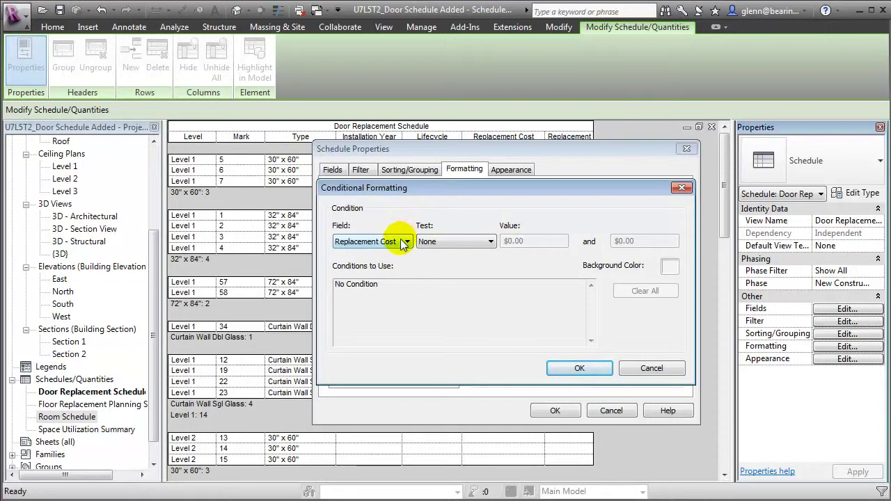
{"action": "left_click", "coordinate": [404, 242]}
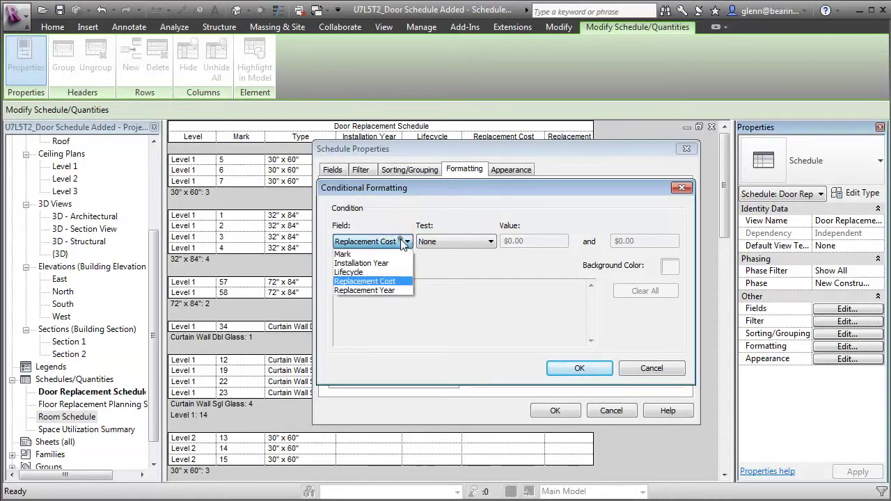
{"action": "left_click", "coordinate": [392, 290]}
{"action": "left_click", "coordinate": [454, 243]}
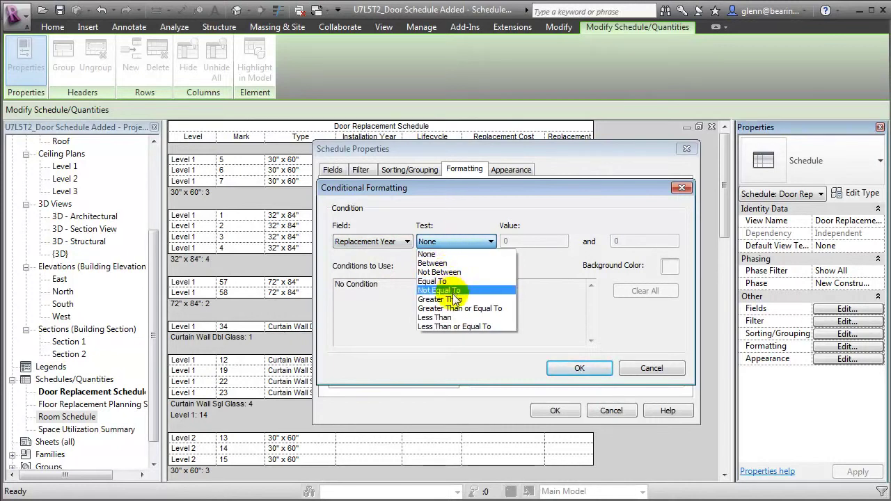
{"action": "left_click", "coordinate": [453, 325]}
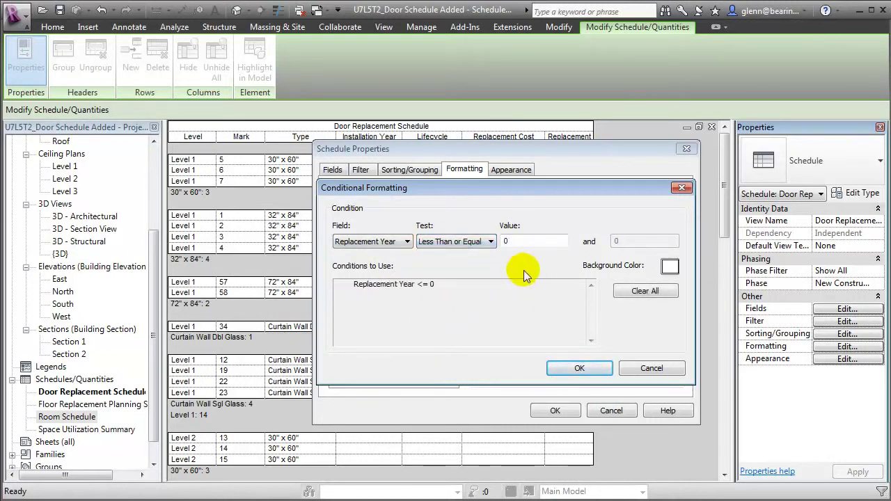
{"action": "double_click", "coordinate": [526, 244]}
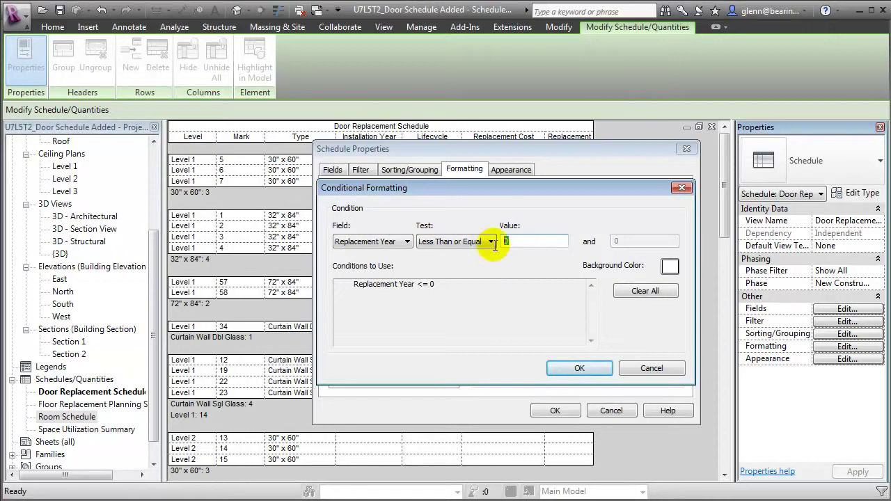
{"action": "type", "text": "2013"}
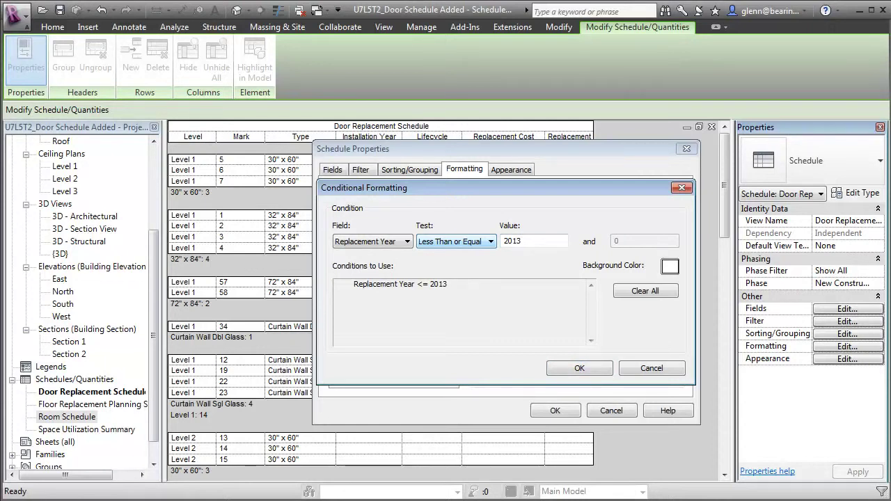
Give the Replacement Year <= 2013 rule a yellow background and apply it to the schedule.
{"action": "left_click", "coordinate": [666, 268]}
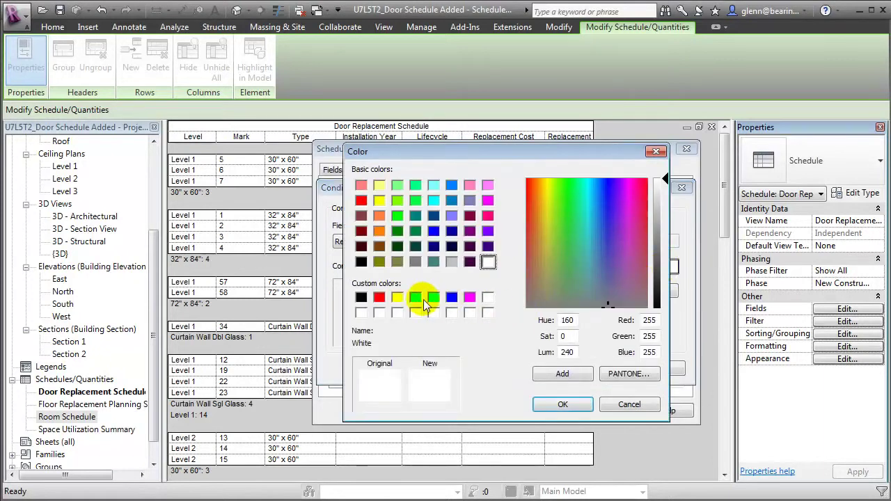
{"action": "left_click", "coordinate": [397, 297]}
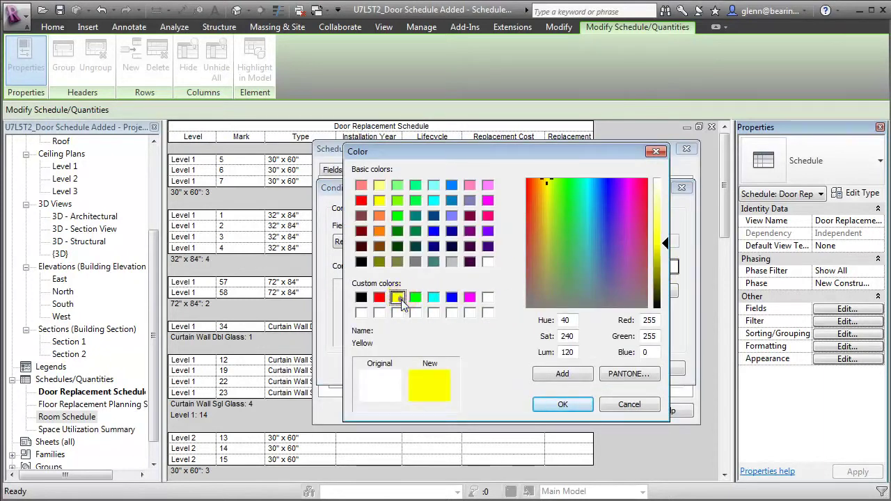
{"action": "left_click", "coordinate": [563, 407]}
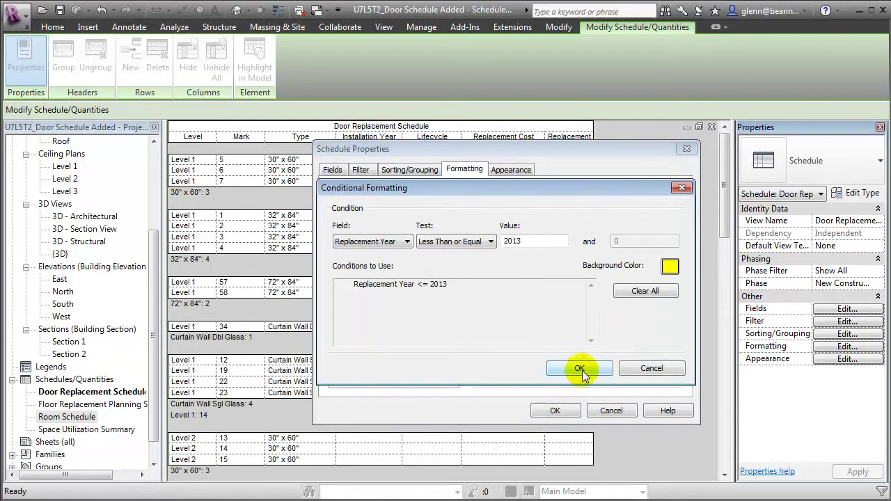
{"action": "left_click", "coordinate": [580, 370]}
{"action": "left_click", "coordinate": [568, 409]}
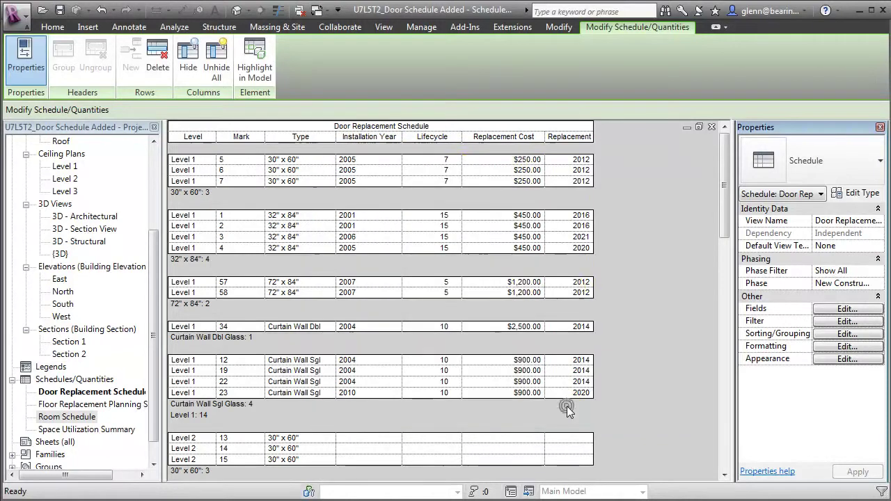